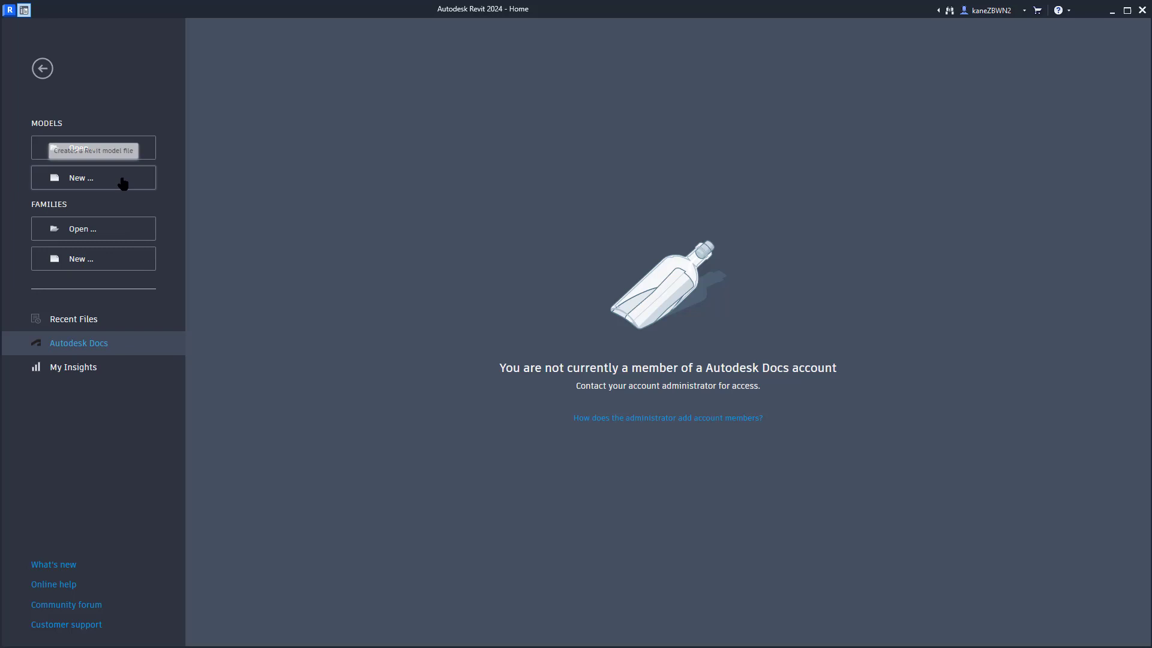
# - Create a new Revit project and draw a wall segment on level L1
pyautogui.click(122, 180)
pyautogui.click(538, 368)
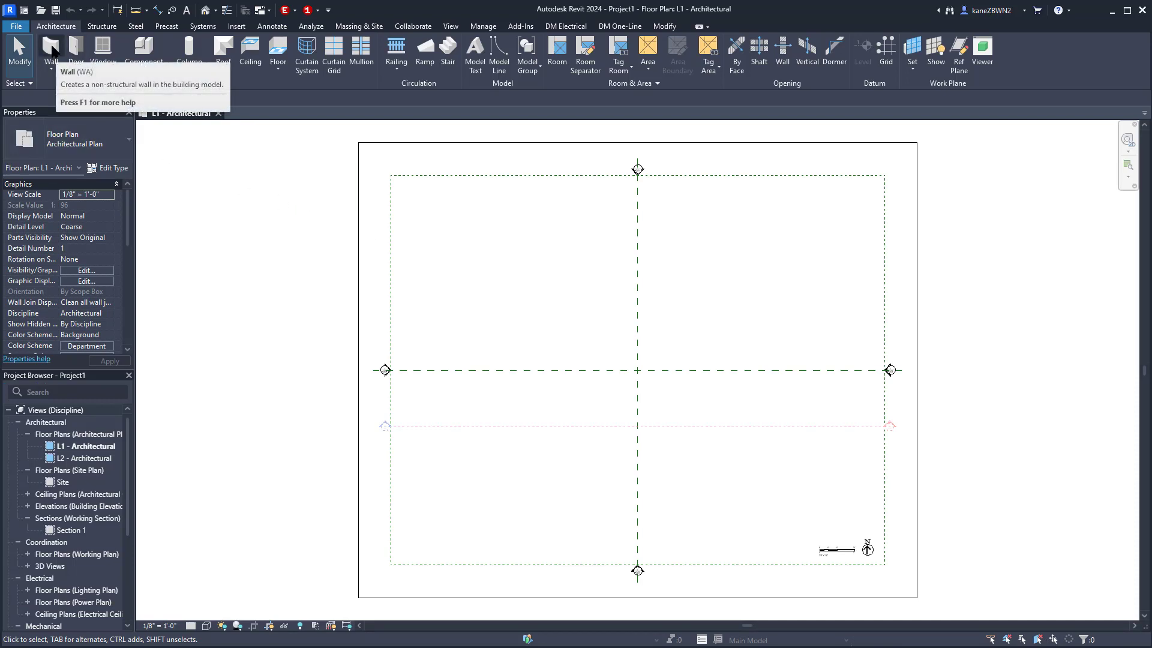
pyautogui.click(51, 50)
pyautogui.click(531, 494)
pyautogui.click(531, 253)
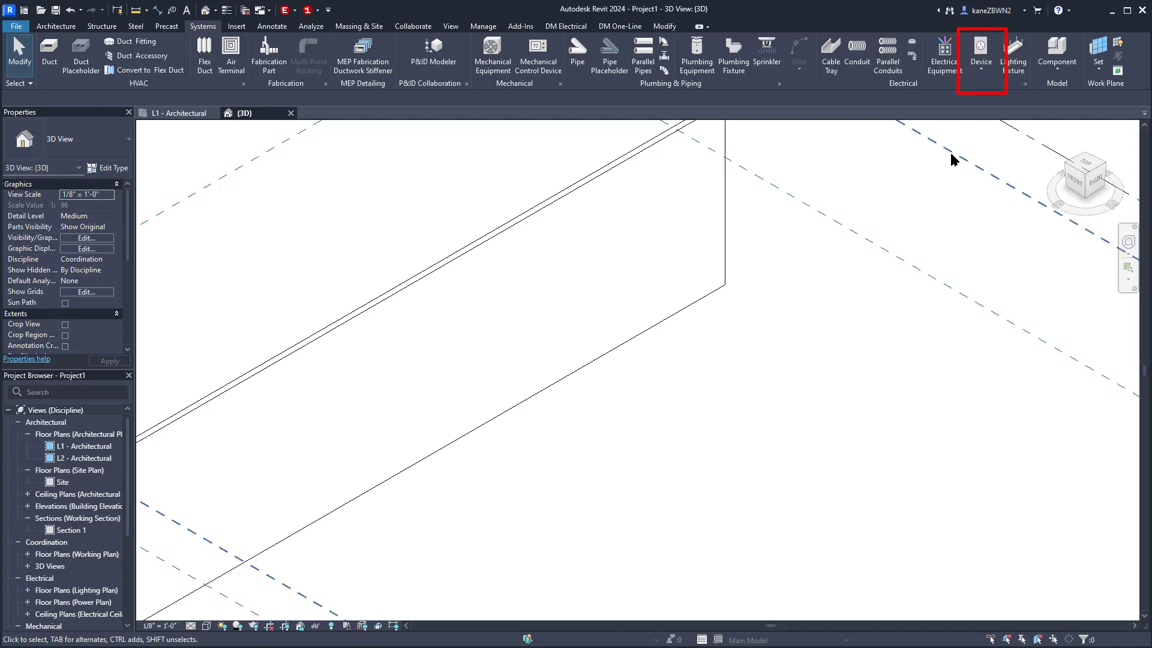
# - Review the Systems > Device types list, then dismiss it without placing anything
pyautogui.click(982, 70)
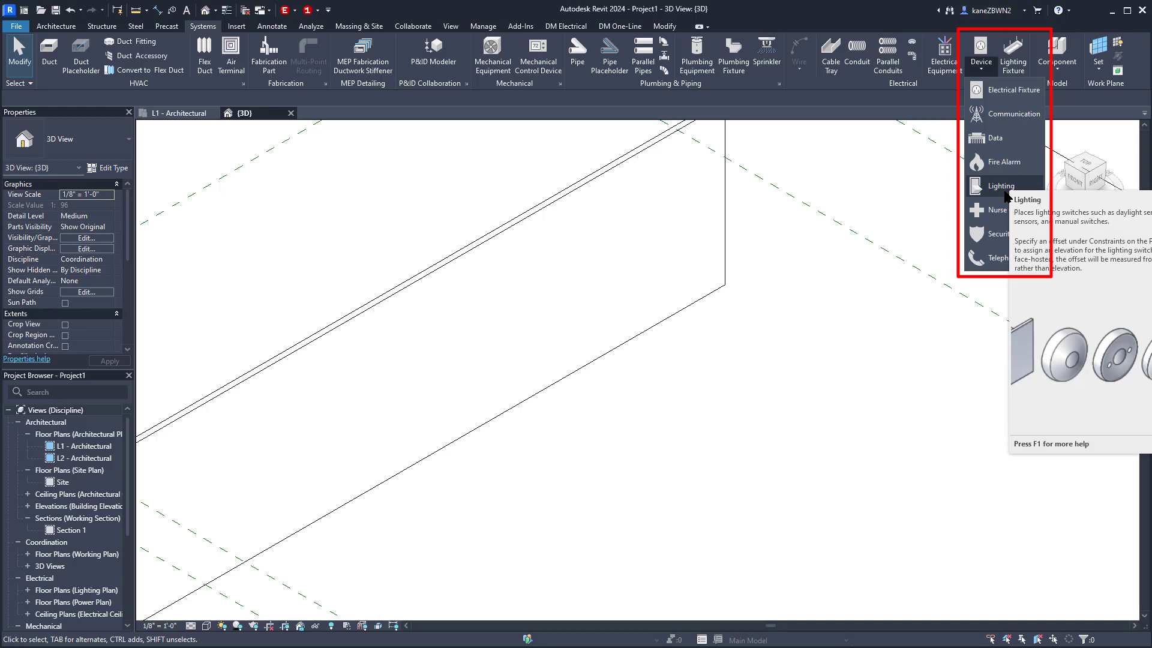
pyautogui.click(795, 179)
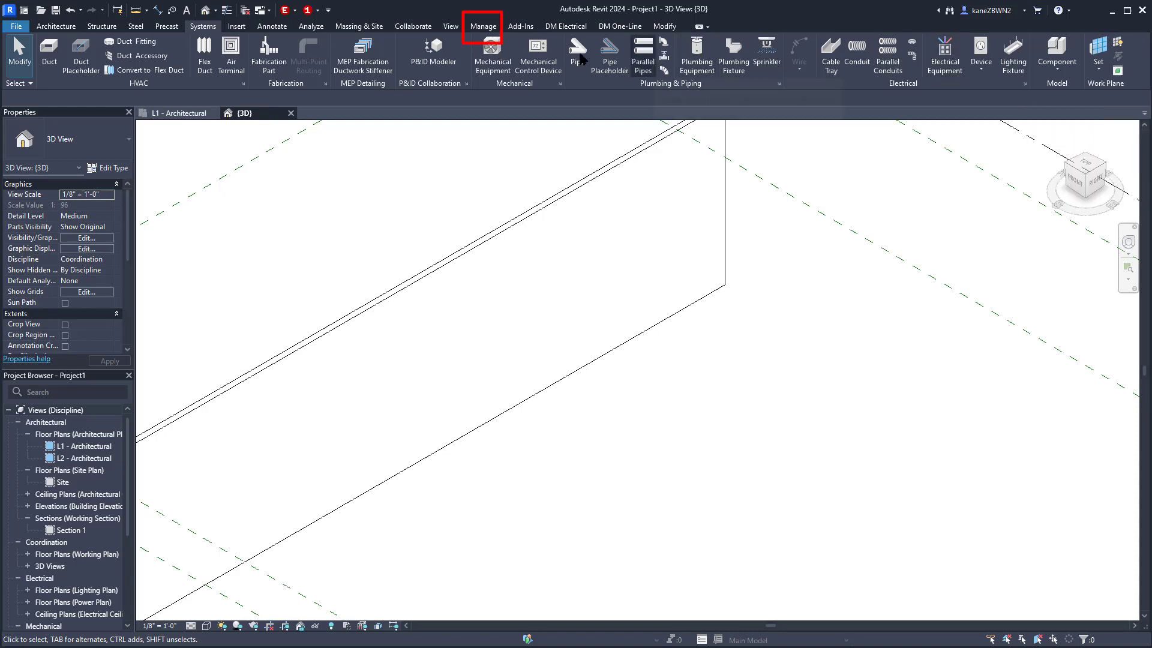
# - Open Electrical Settings from Manage > MEP Settings
pyautogui.click(484, 29)
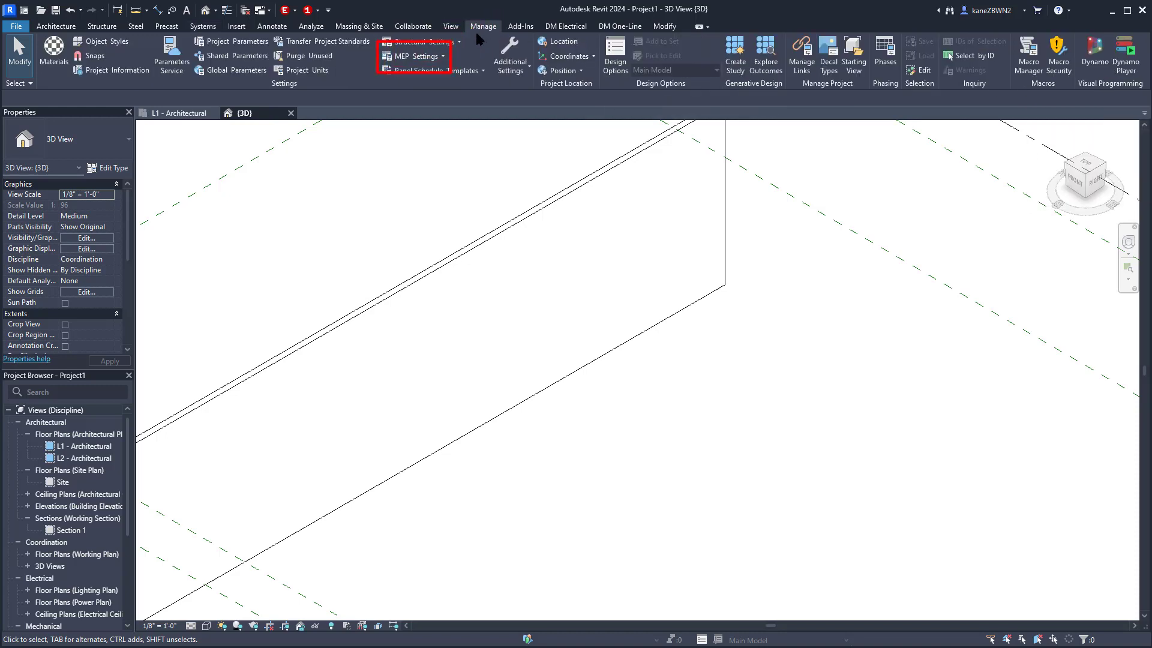
pyautogui.click(443, 56)
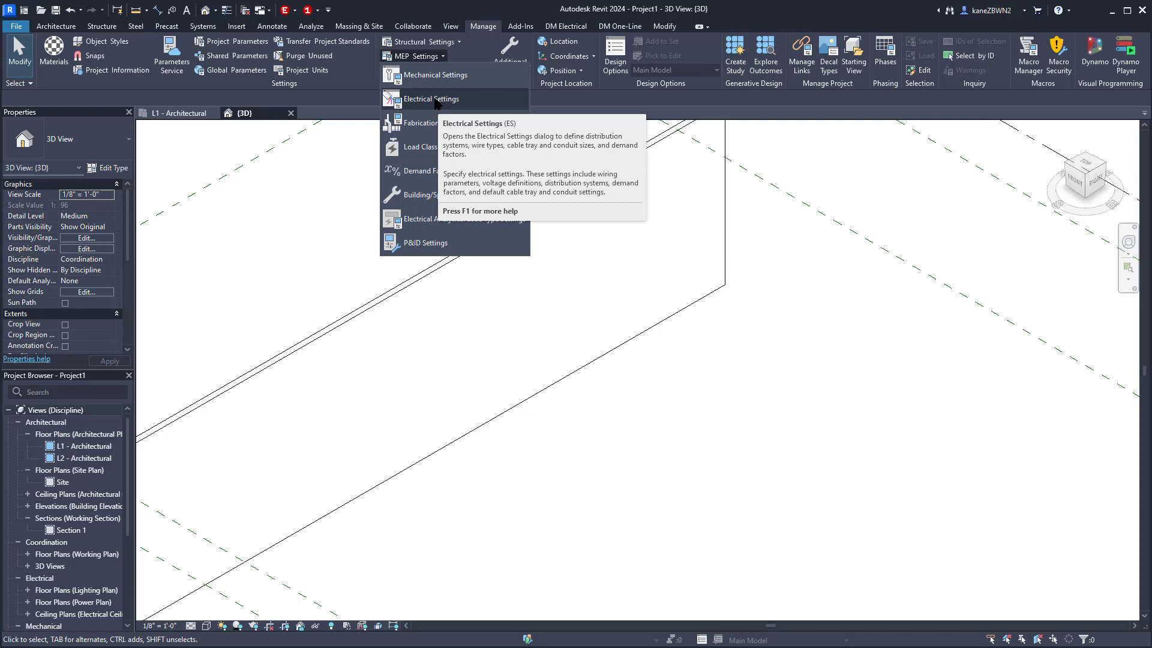
pyautogui.click(435, 100)
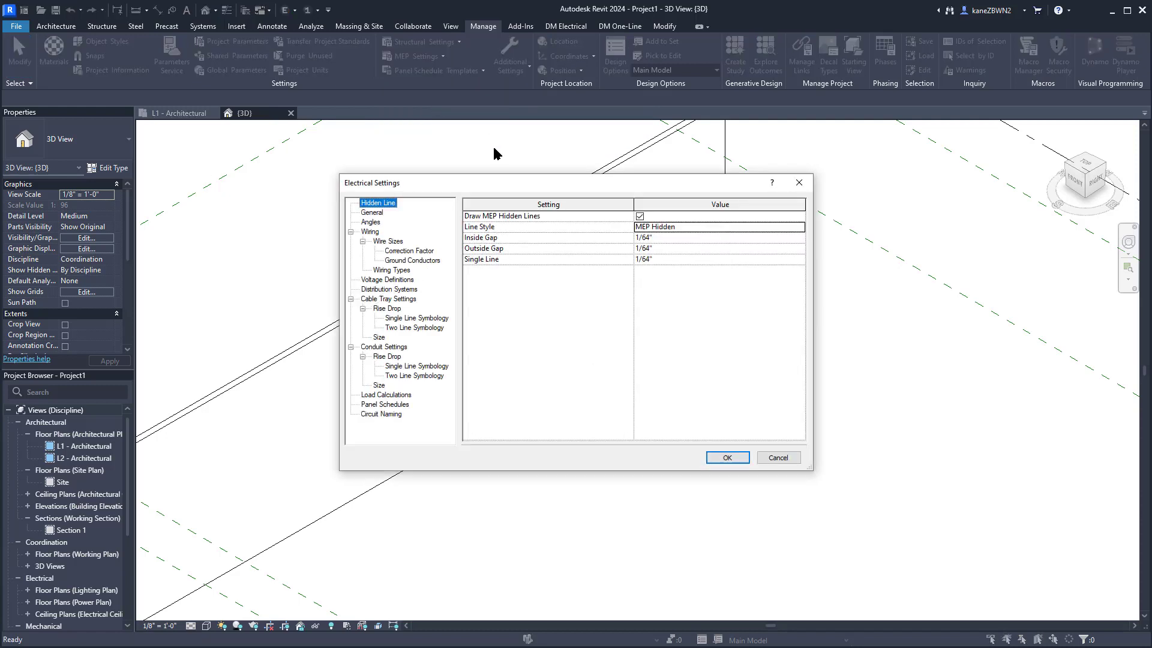
# - Browse Wire Sizes, Wiring Types, Voltage Definitions, Distribution Systems, Load Calculations and Load Classifications without changes
pyautogui.click(392, 241)
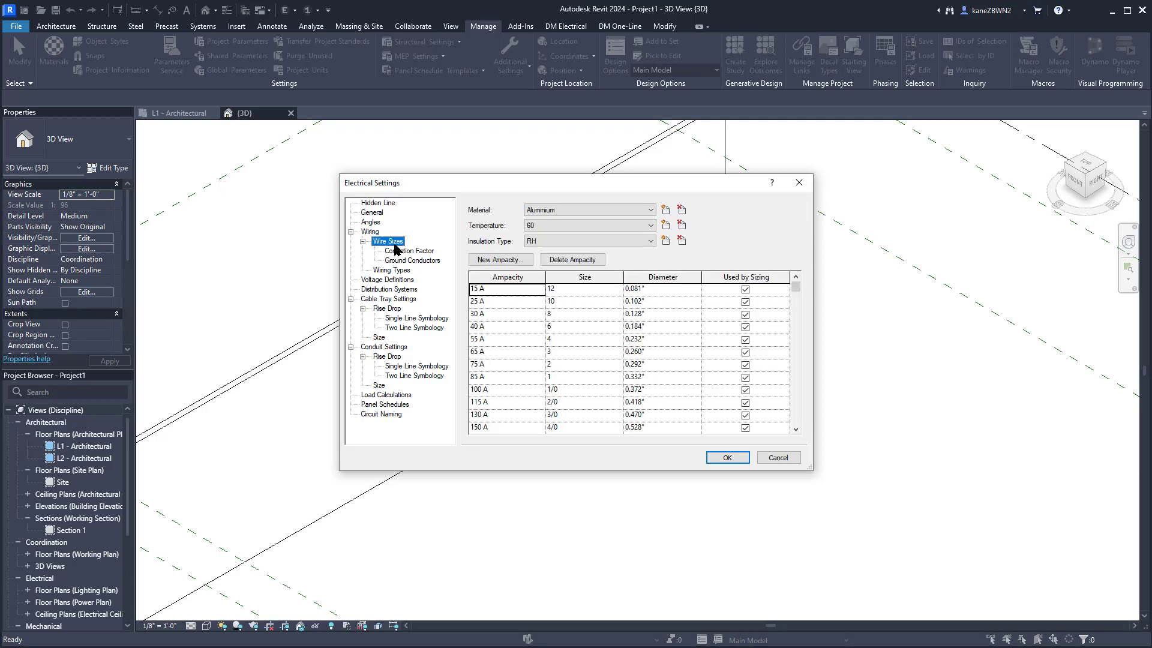
pyautogui.click(393, 272)
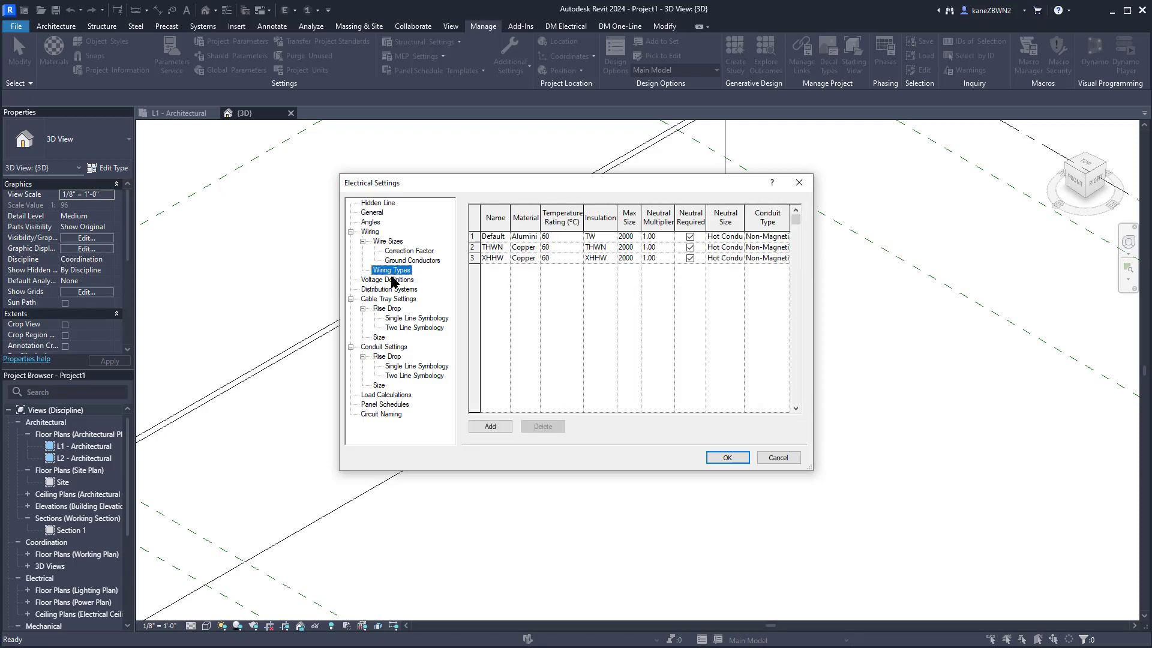
pyautogui.click(393, 281)
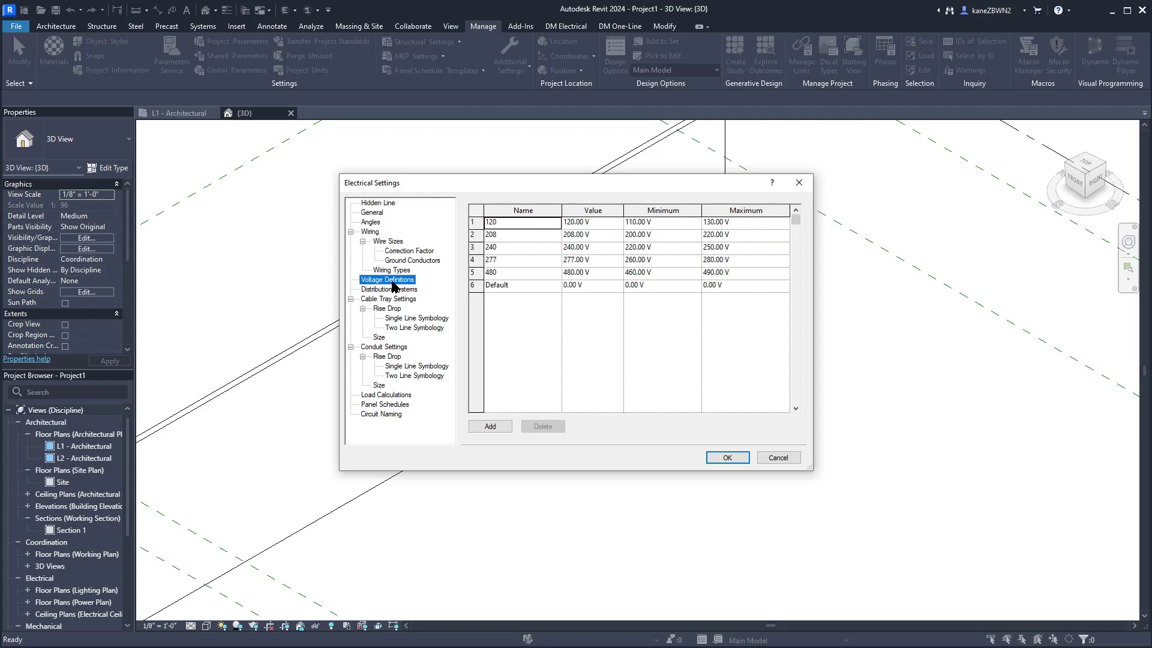
pyautogui.click(392, 291)
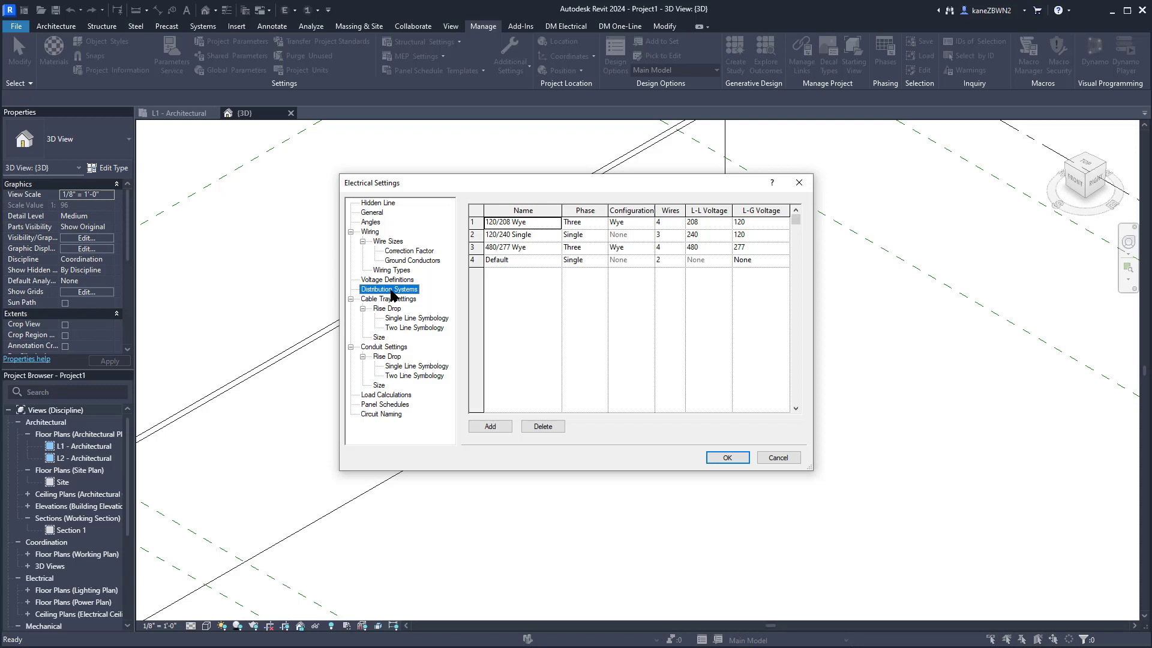
pyautogui.click(391, 396)
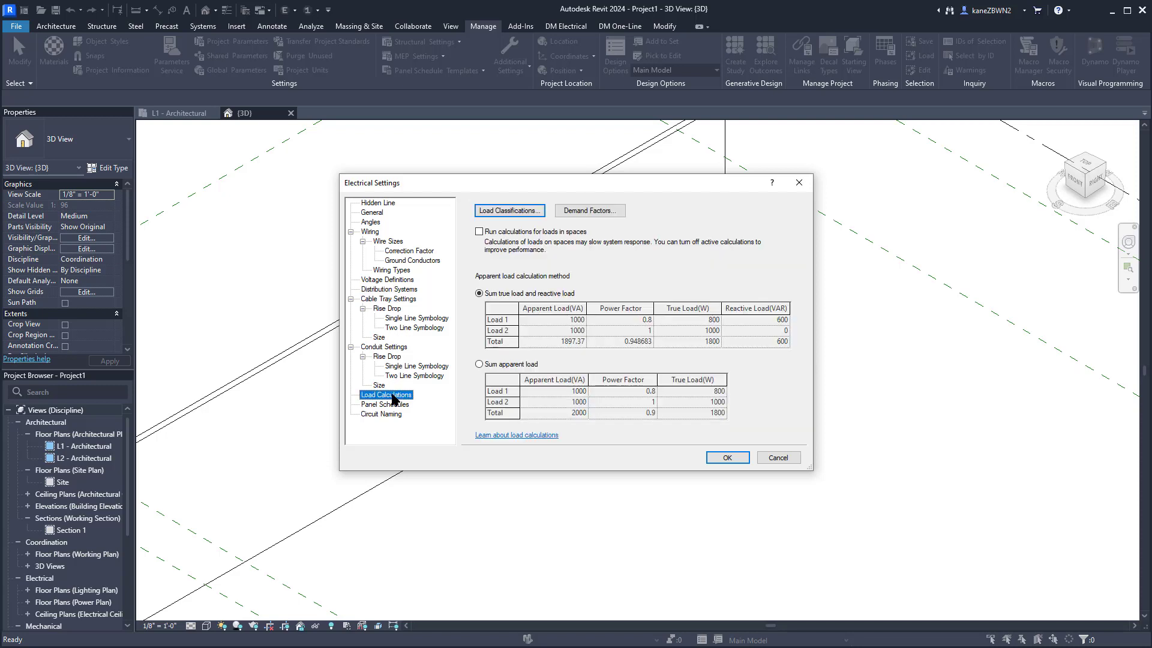
pyautogui.click(509, 210)
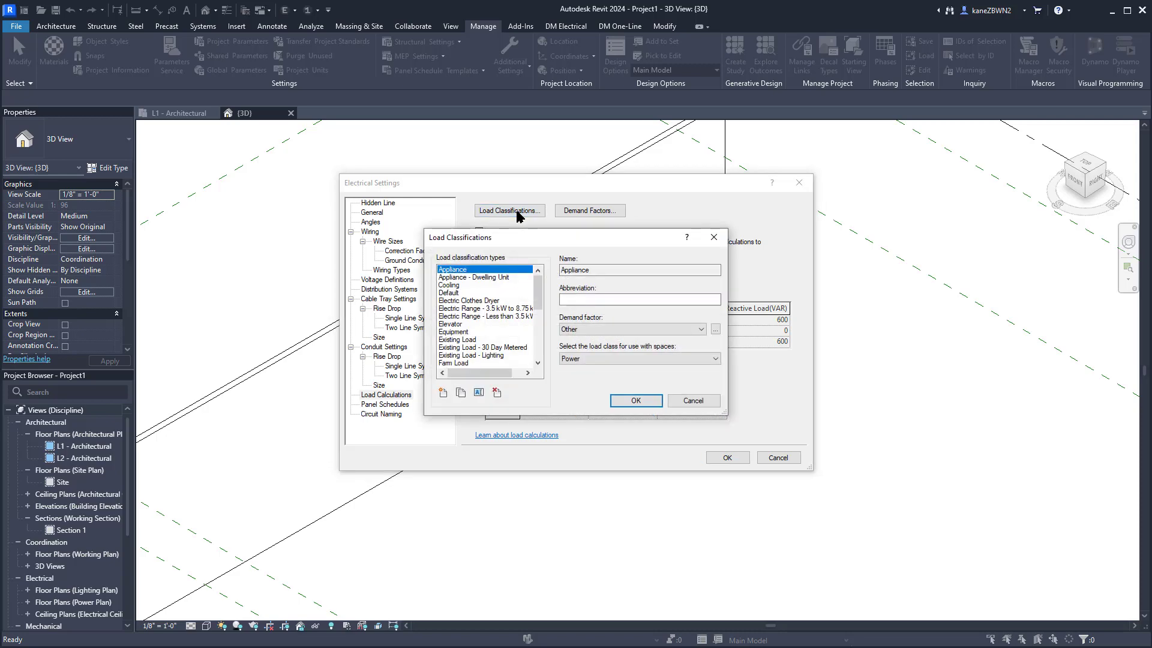
pyautogui.click(692, 403)
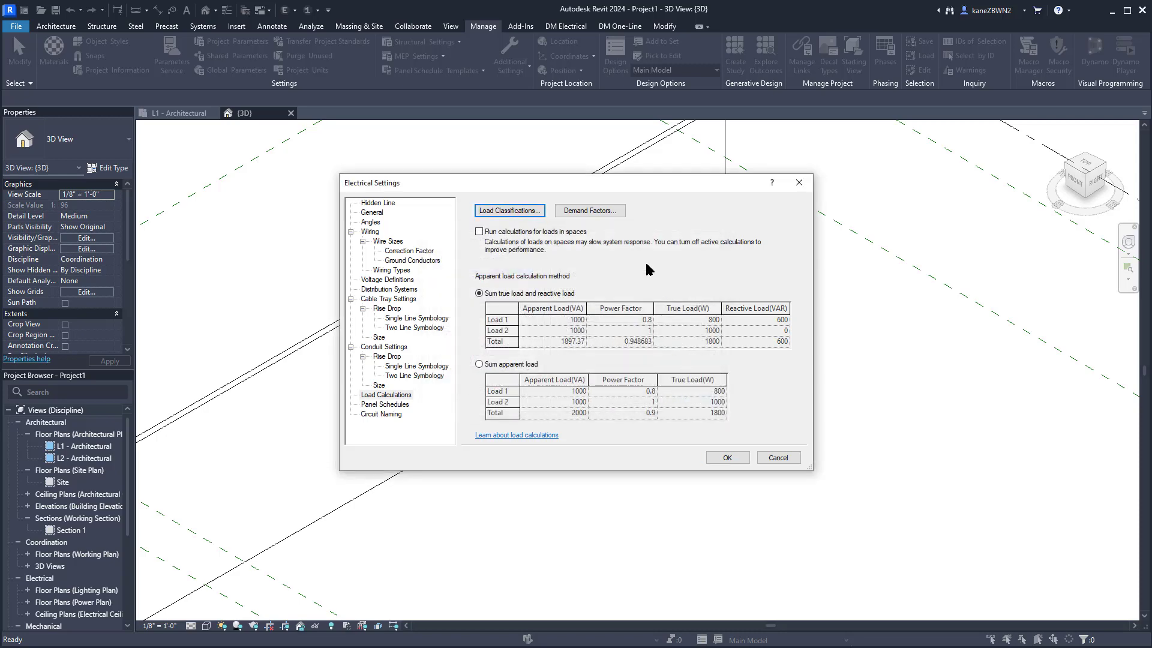
# - Check Demand Factors without changes, revisit Wiring Types, and close Electrical Settings
pyautogui.click(591, 210)
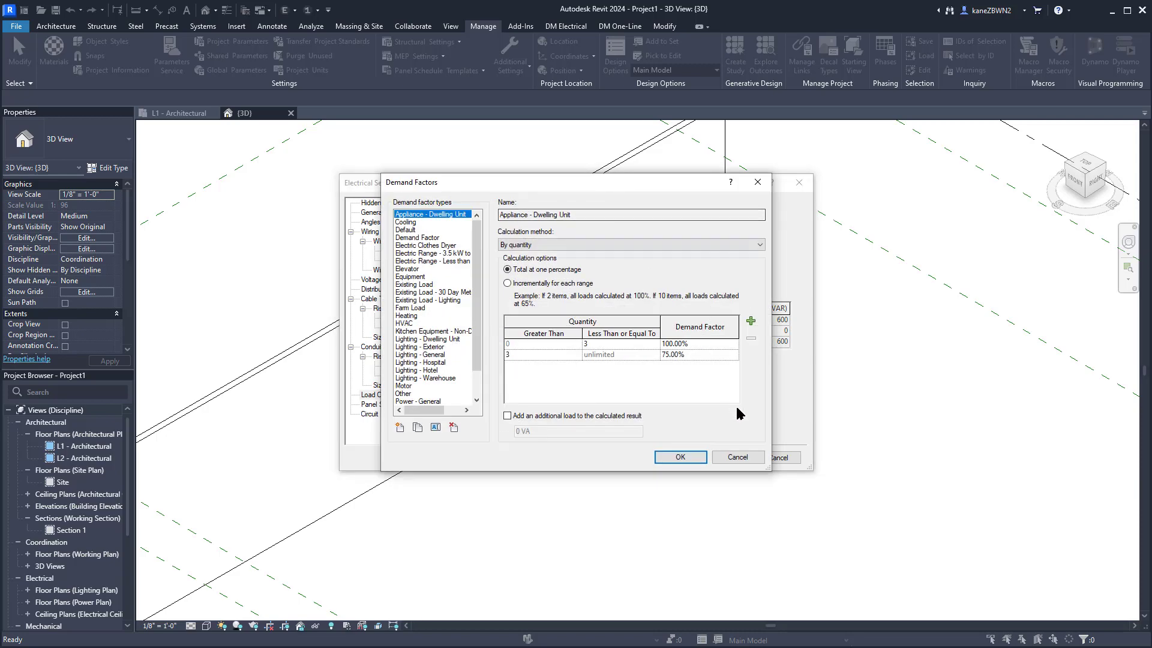
pyautogui.click(736, 457)
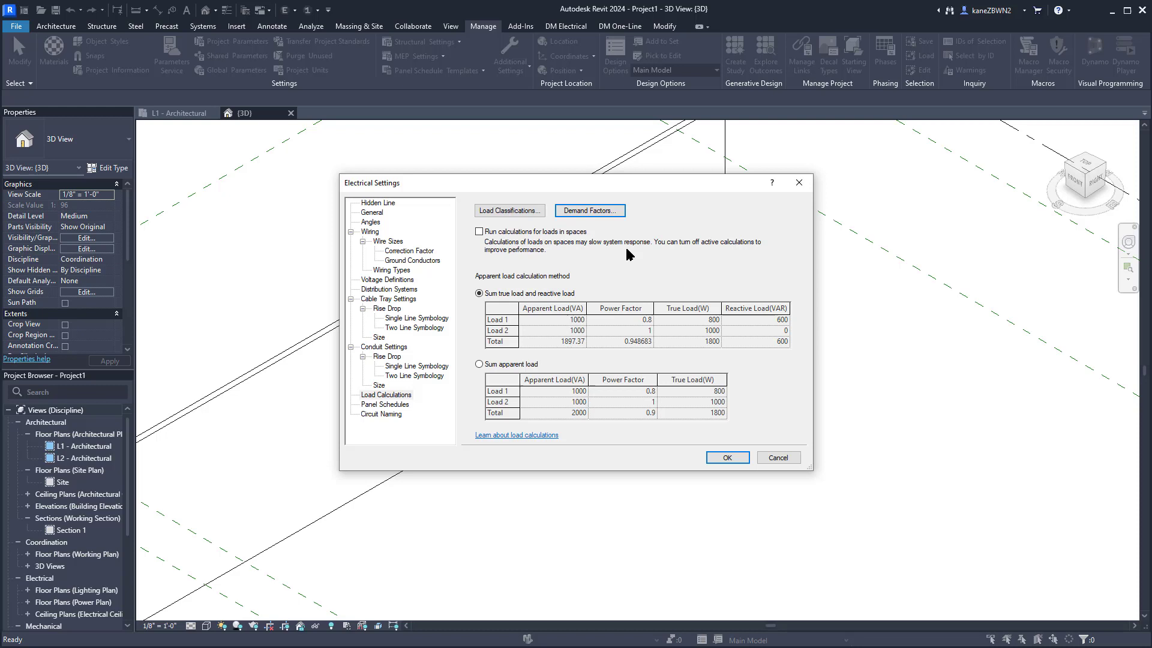
pyautogui.click(391, 270)
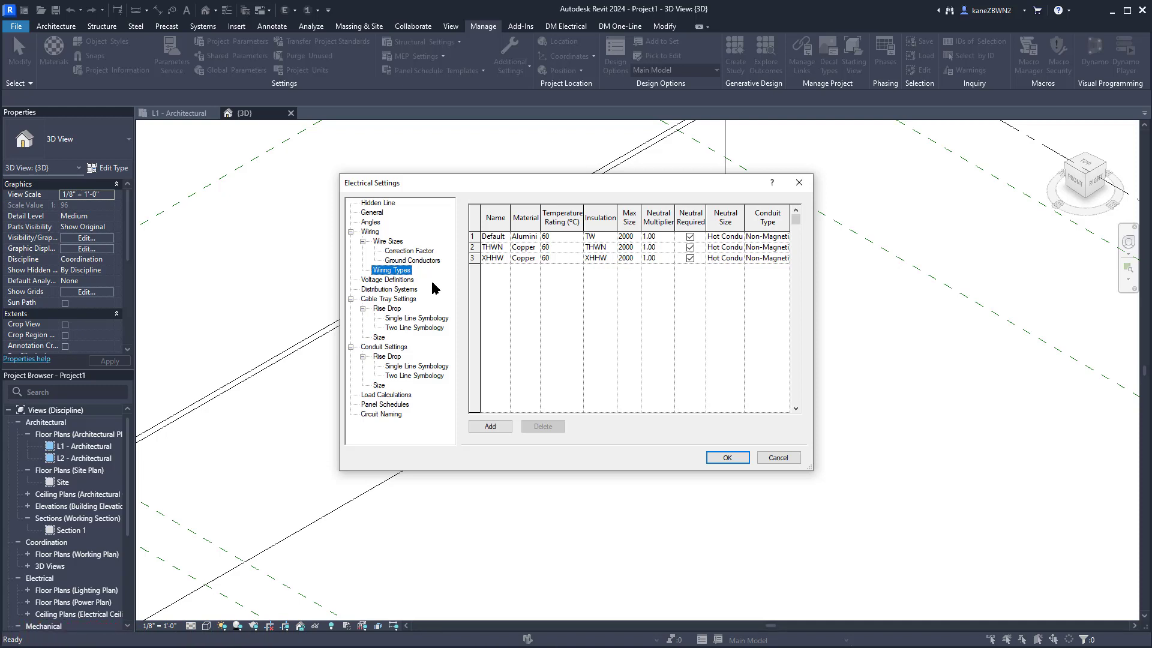
pyautogui.press('Escape')
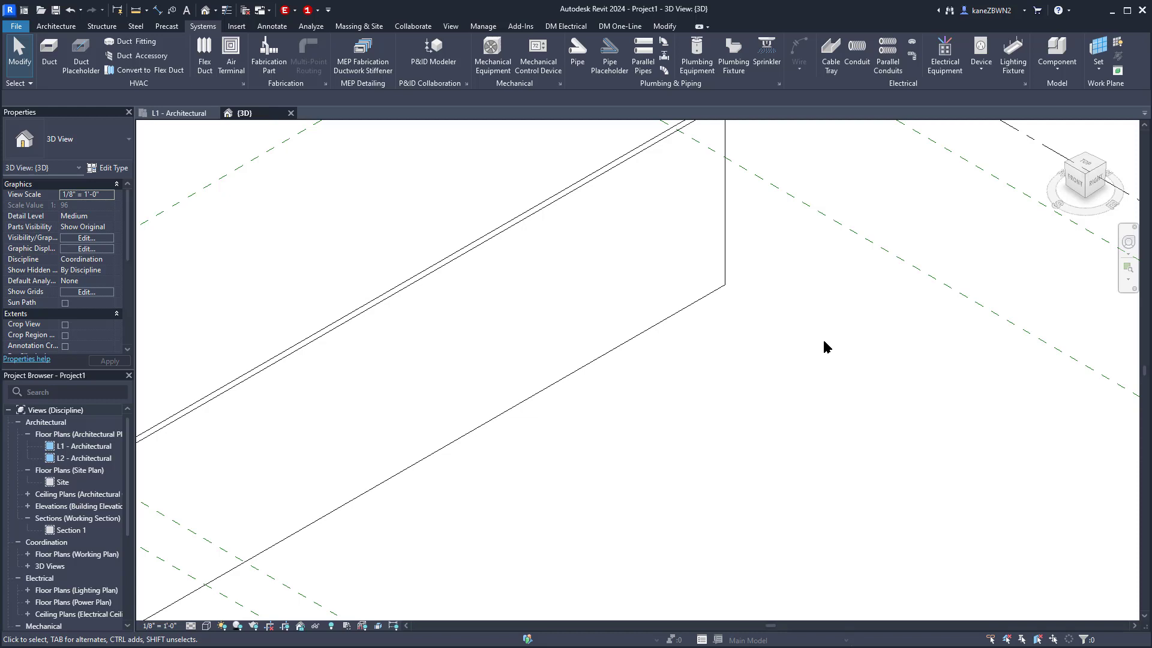
# - Place the Lighting and Appliance Panelboard - 208V MLO 100 A on the wall and a 15 kVA transformer
pyautogui.click(945, 54)
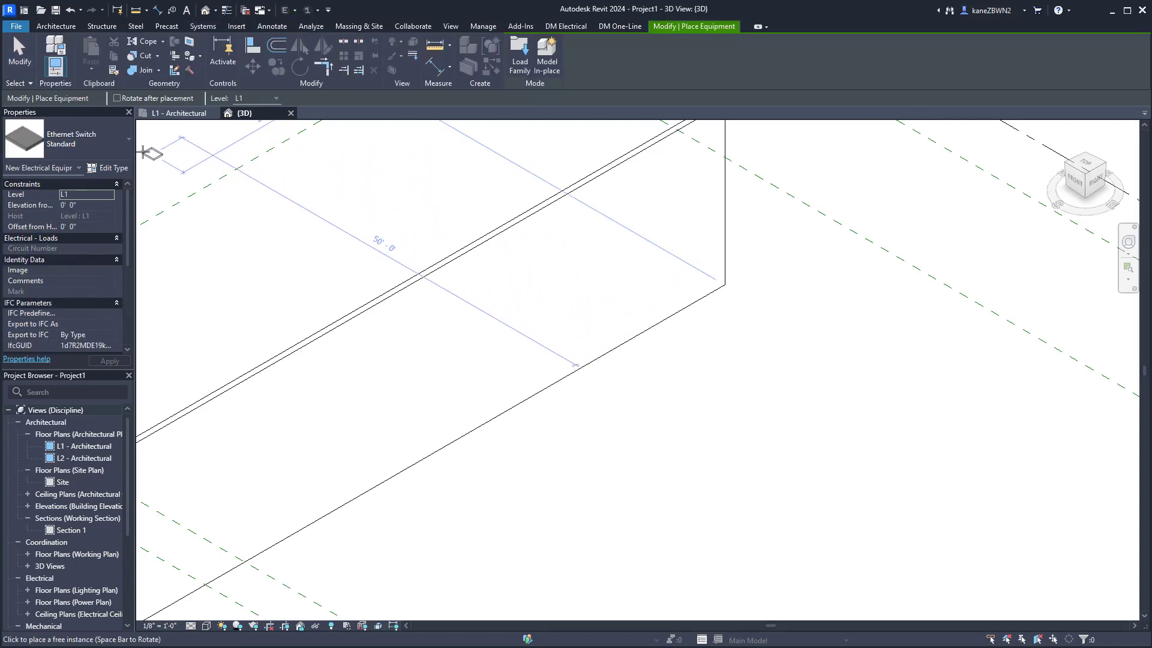
pyautogui.click(97, 141)
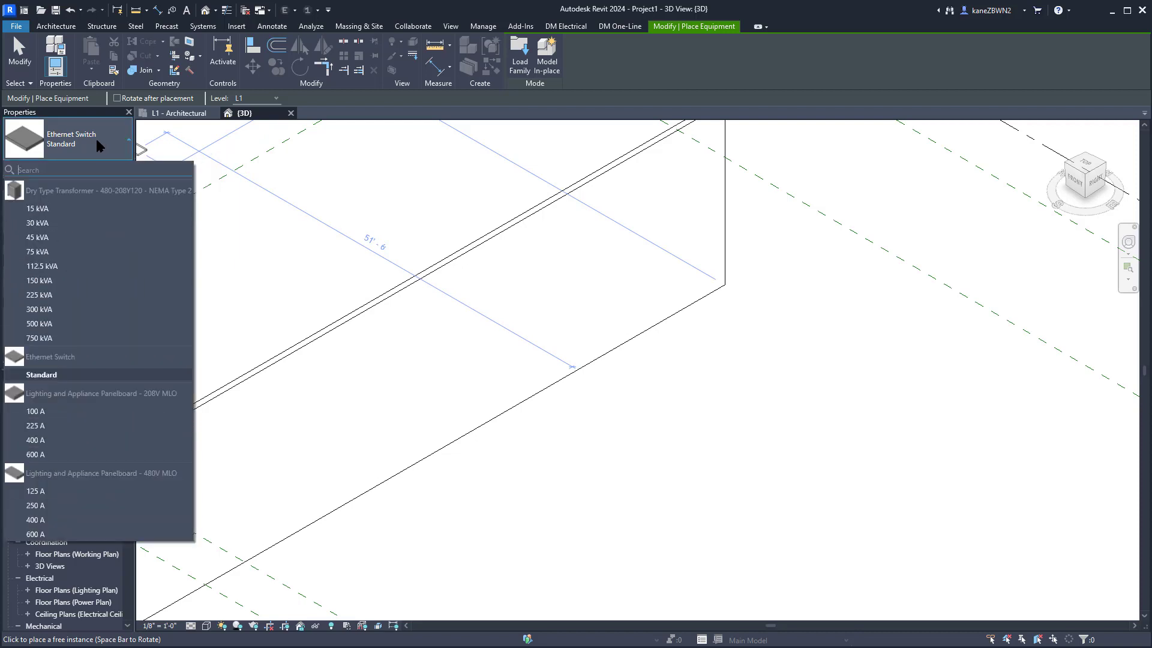
pyautogui.click(50, 410)
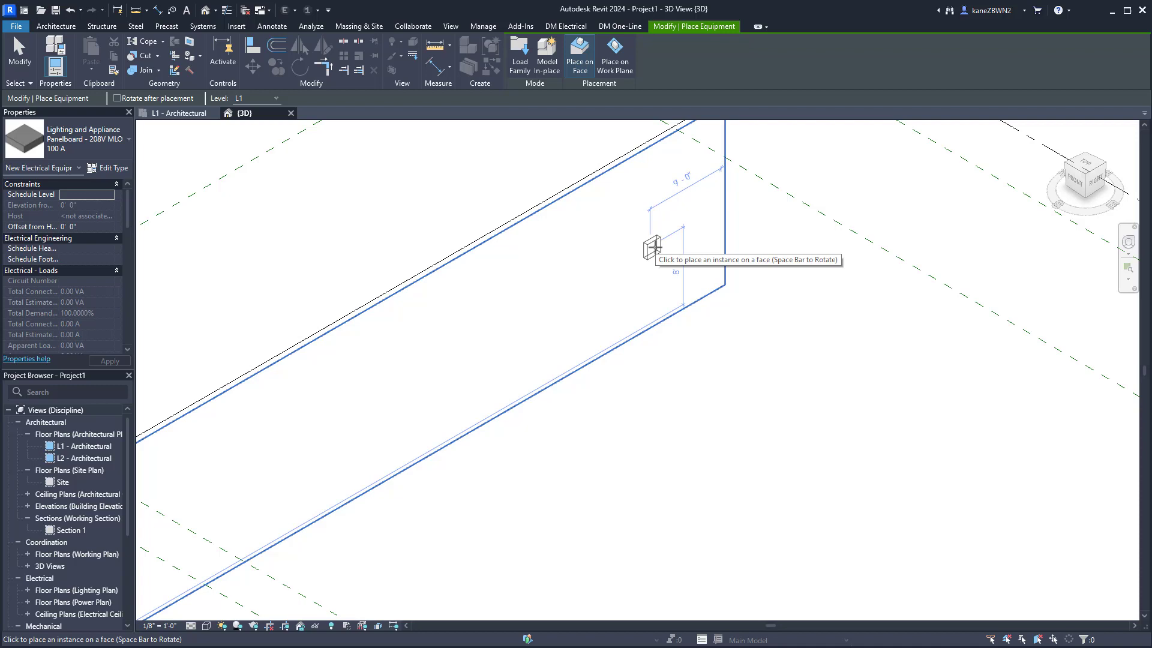
pyautogui.click(655, 246)
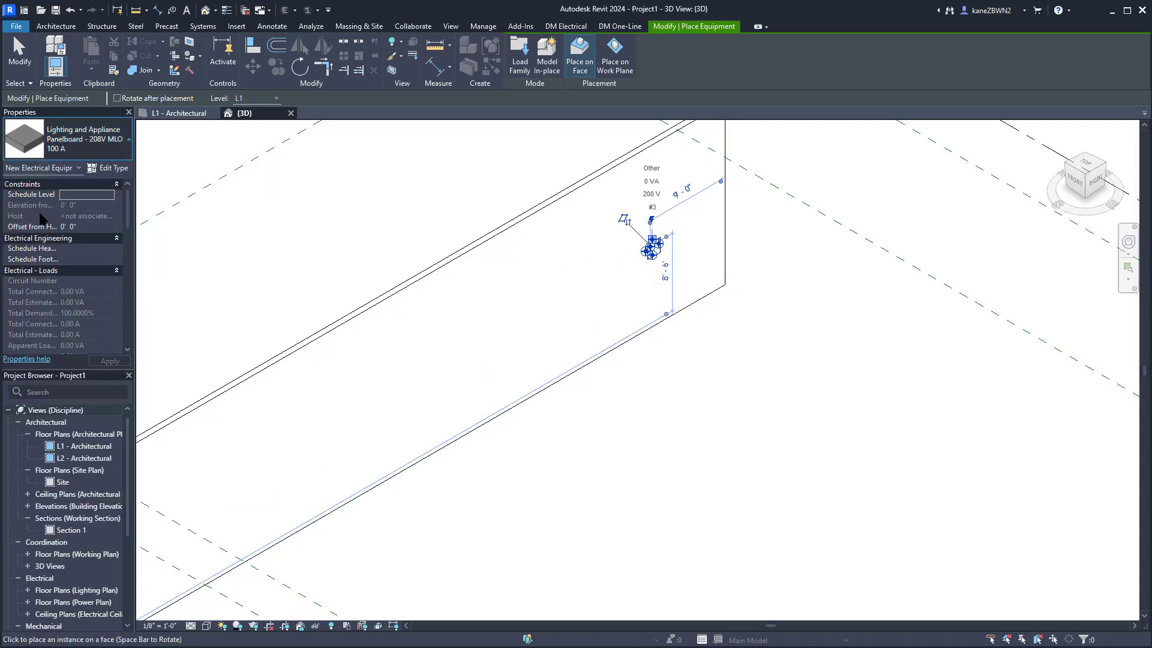
pyautogui.click(733, 339)
pyautogui.press('Escape')
pyautogui.press('Escape')
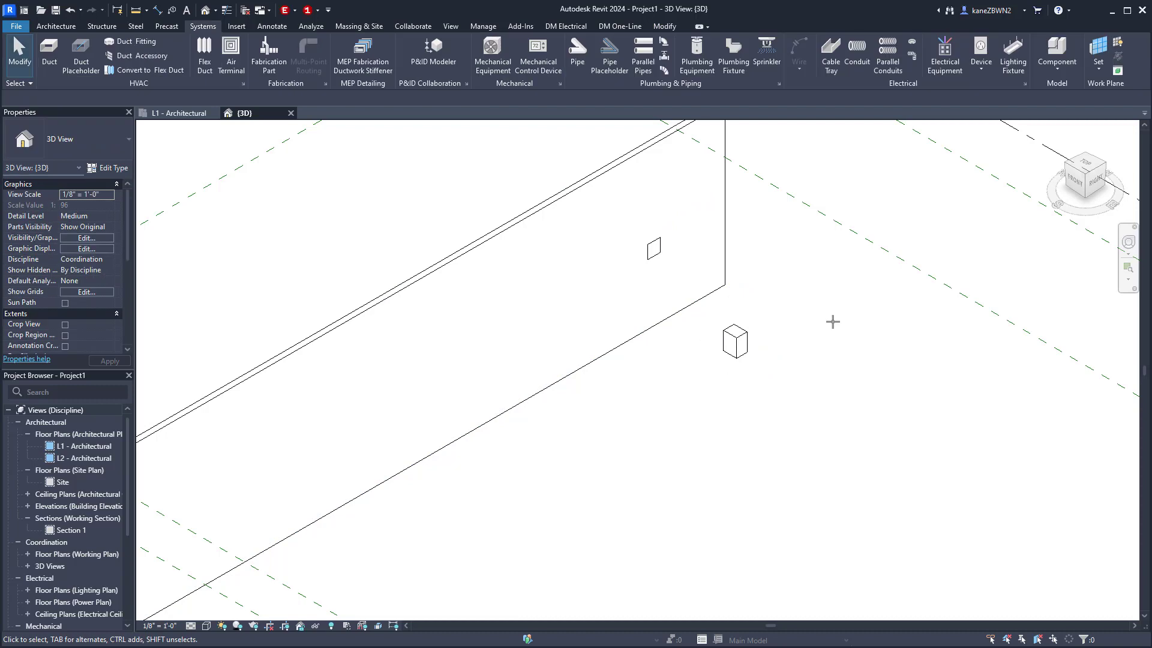
# - Set the transformer's Secondary Distribution System to 120/208 Wye, dismissing the invalid-type error
pyautogui.click(739, 340)
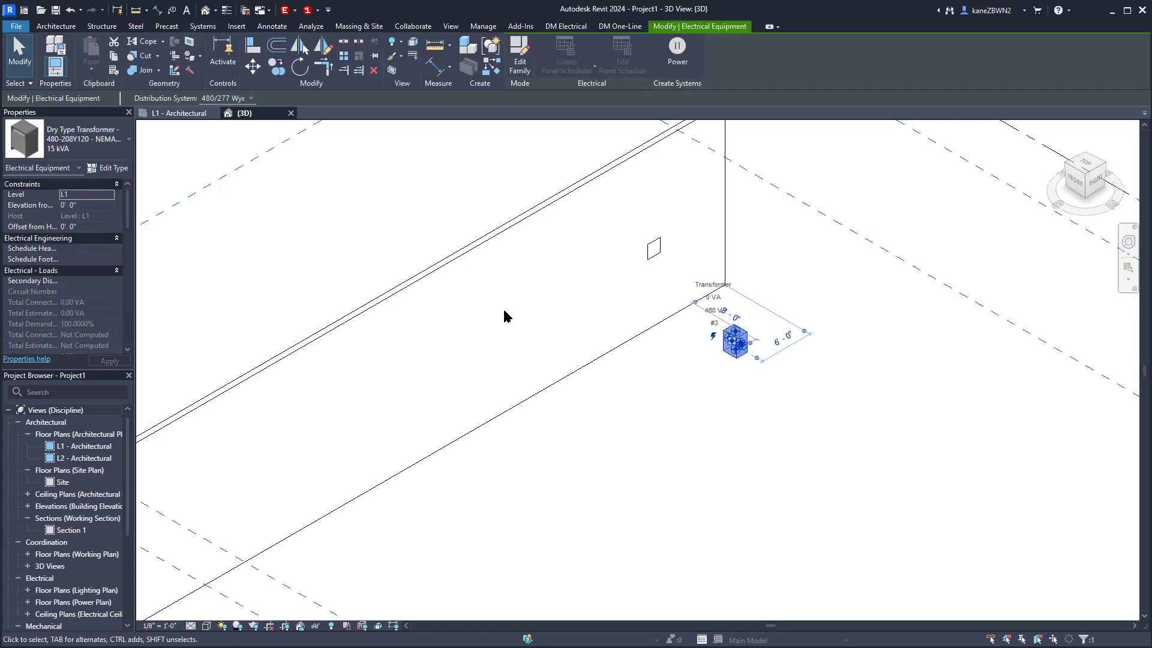
pyautogui.click(109, 280)
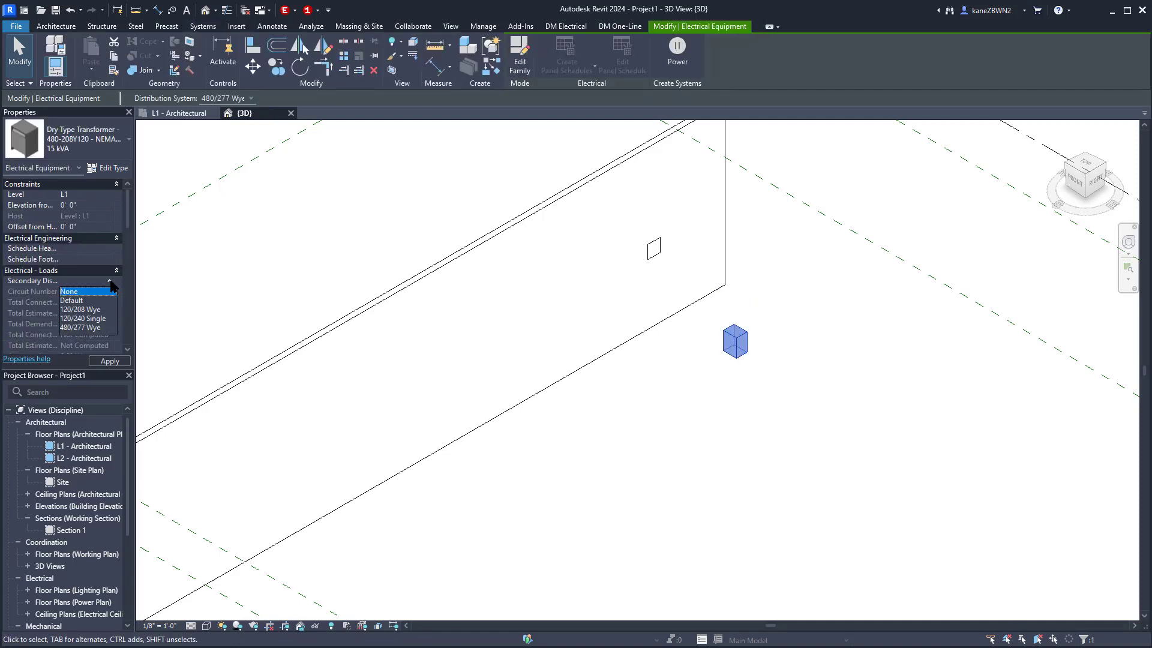
pyautogui.click(90, 318)
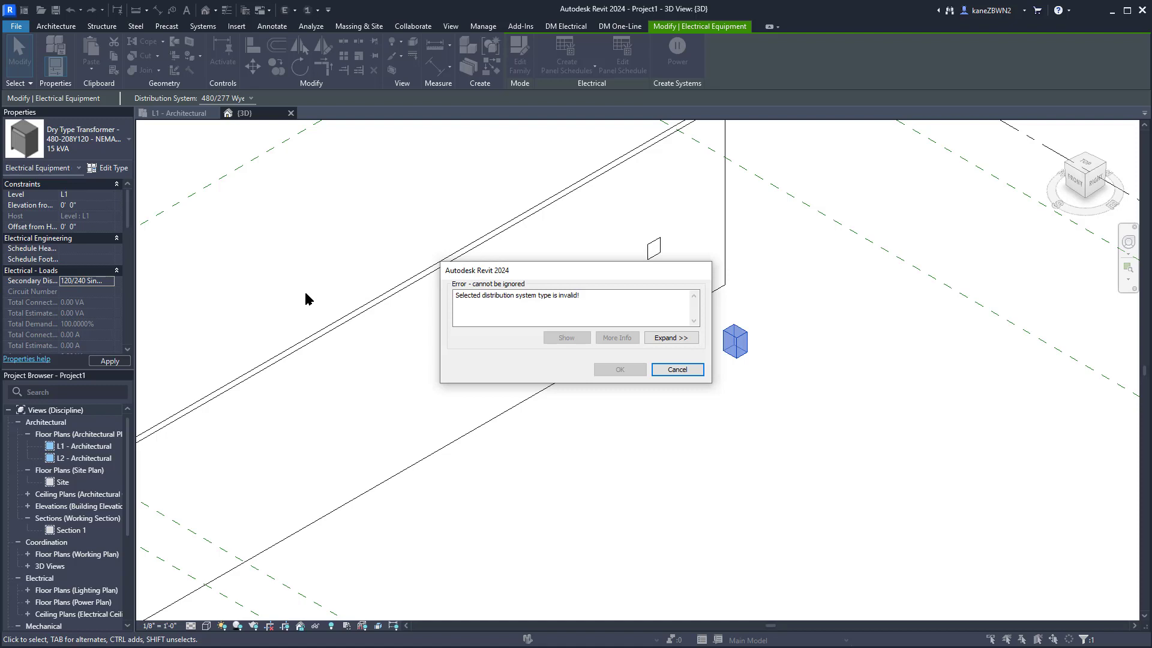
pyautogui.press('Return')
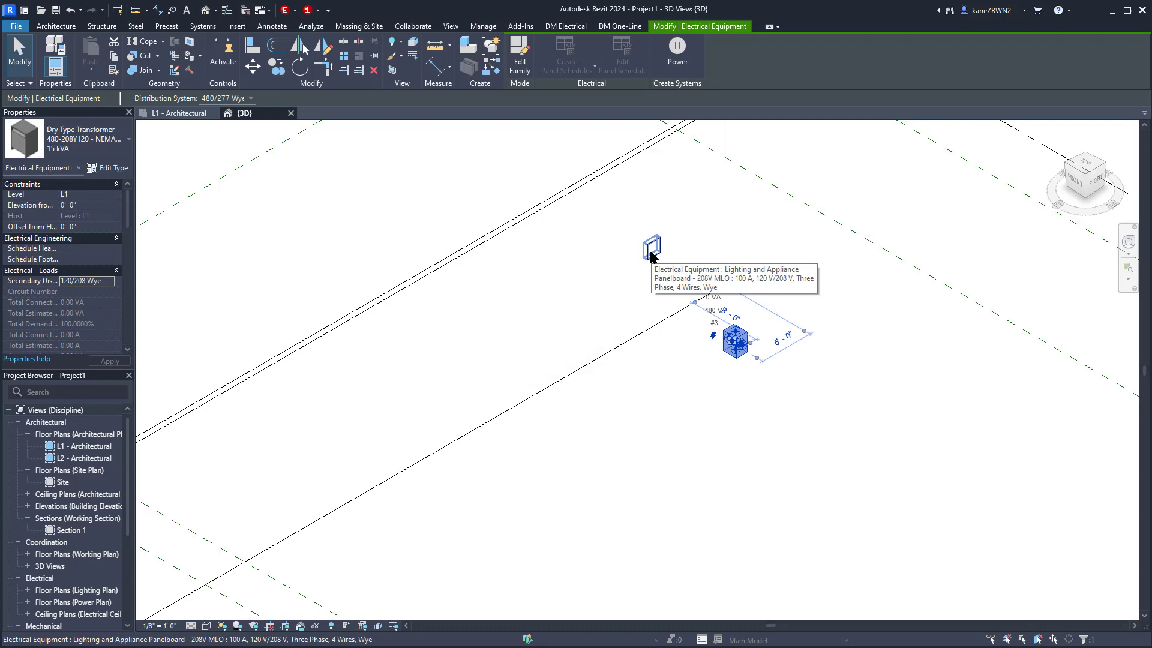
# - Create a power circuit for the wall panelboard with the 15 kVA transformer as its source panel
pyautogui.click(651, 255)
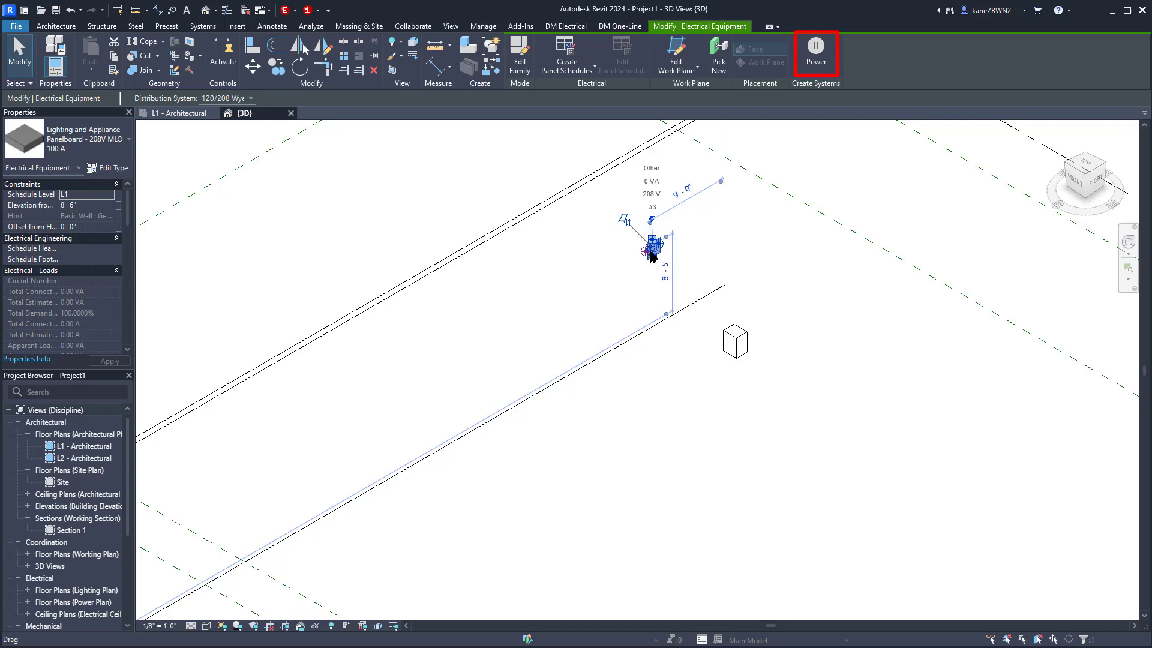
pyautogui.click(816, 54)
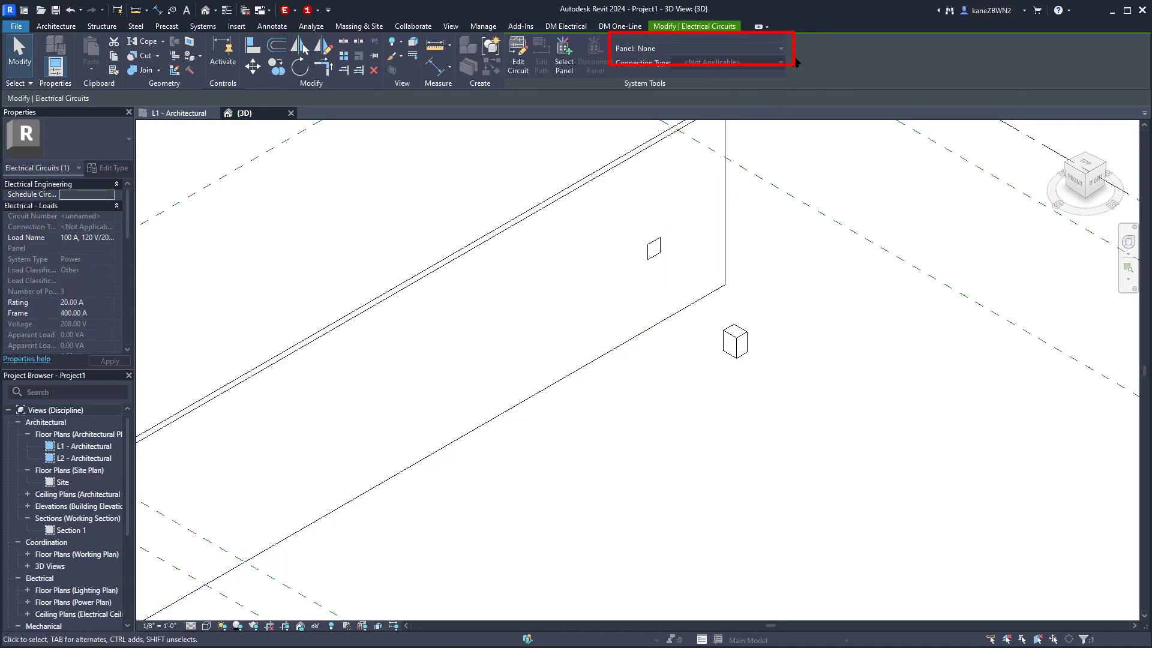
pyautogui.click(750, 48)
pyautogui.click(743, 70)
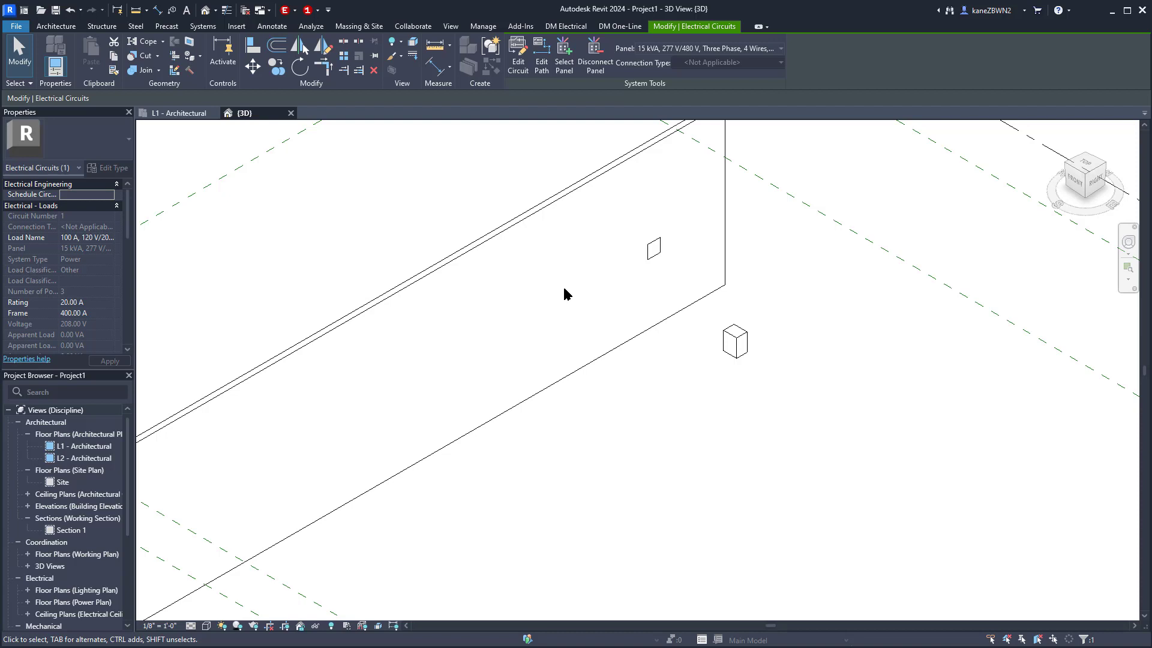
pyautogui.click(653, 248)
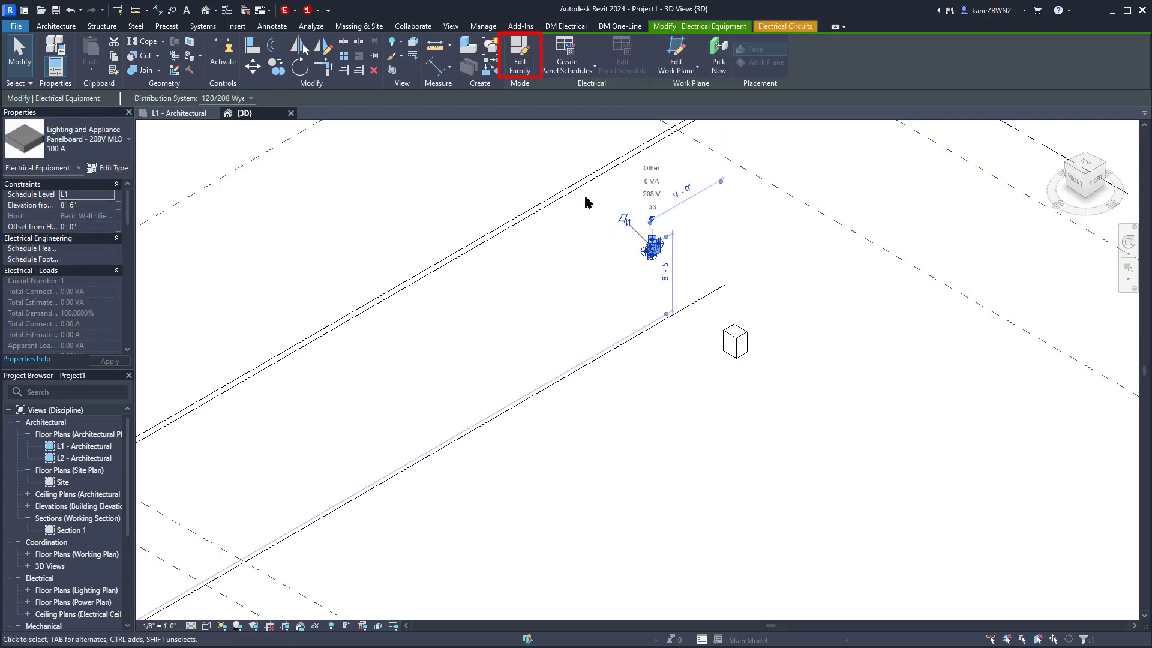
# - Edit the panelboard family: keep Part Type Panelboard and set configuration to Two Columns, Circuits Across
pyautogui.click(514, 57)
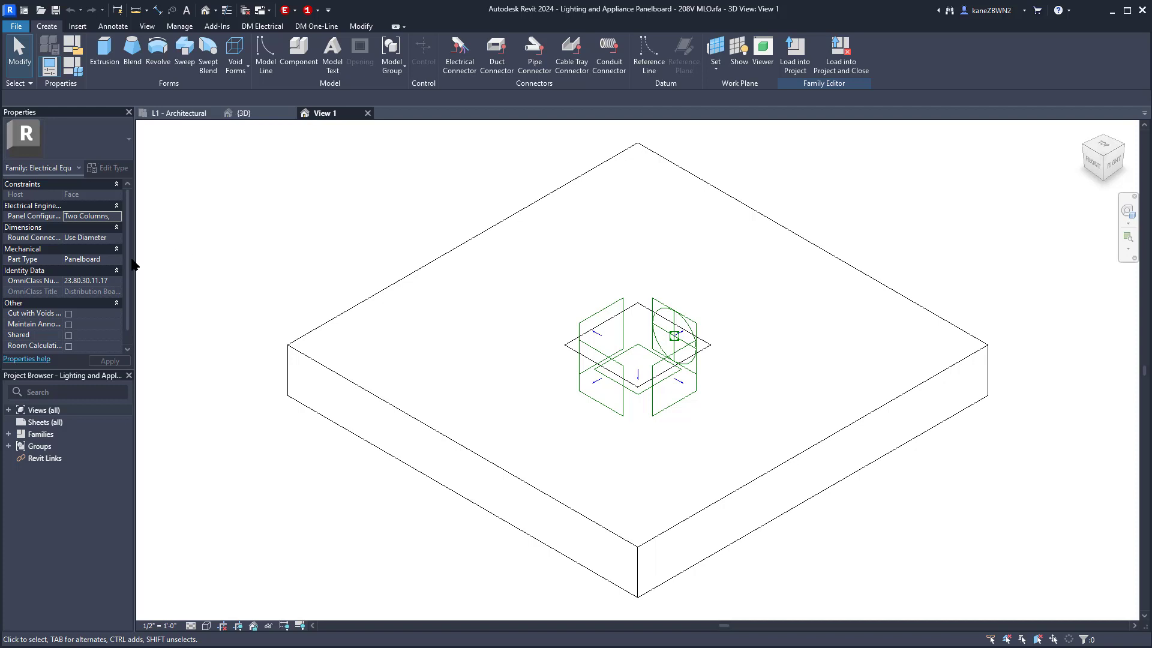
pyautogui.click(110, 259)
pyautogui.click(115, 260)
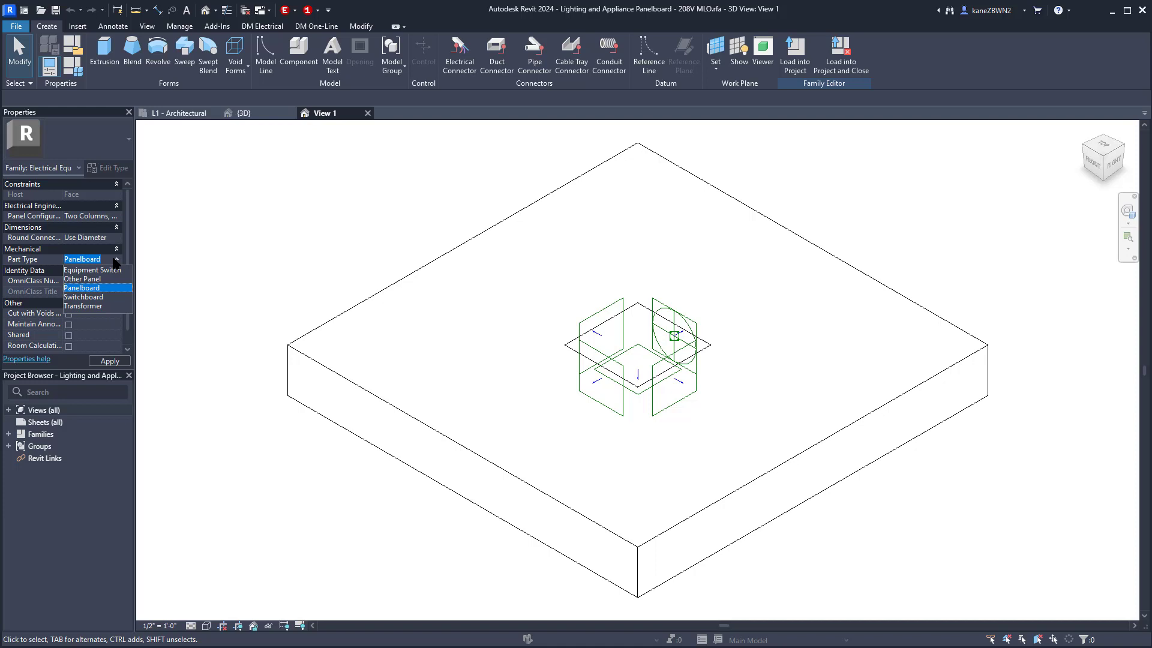
pyautogui.click(116, 218)
pyautogui.click(115, 218)
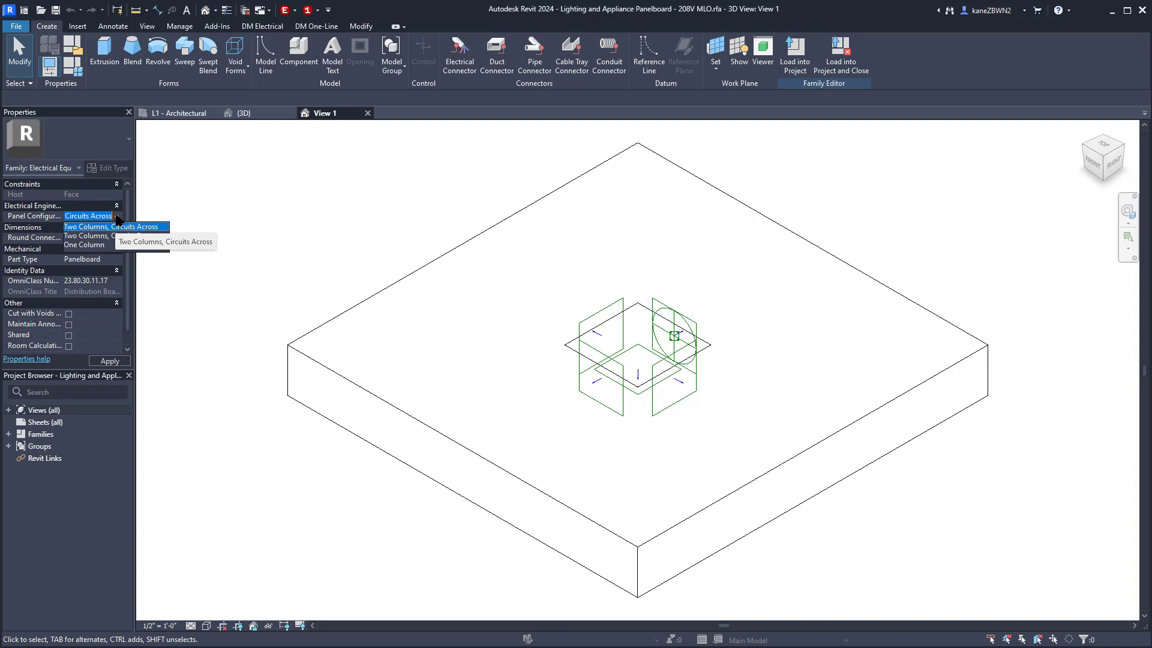
pyautogui.click(119, 227)
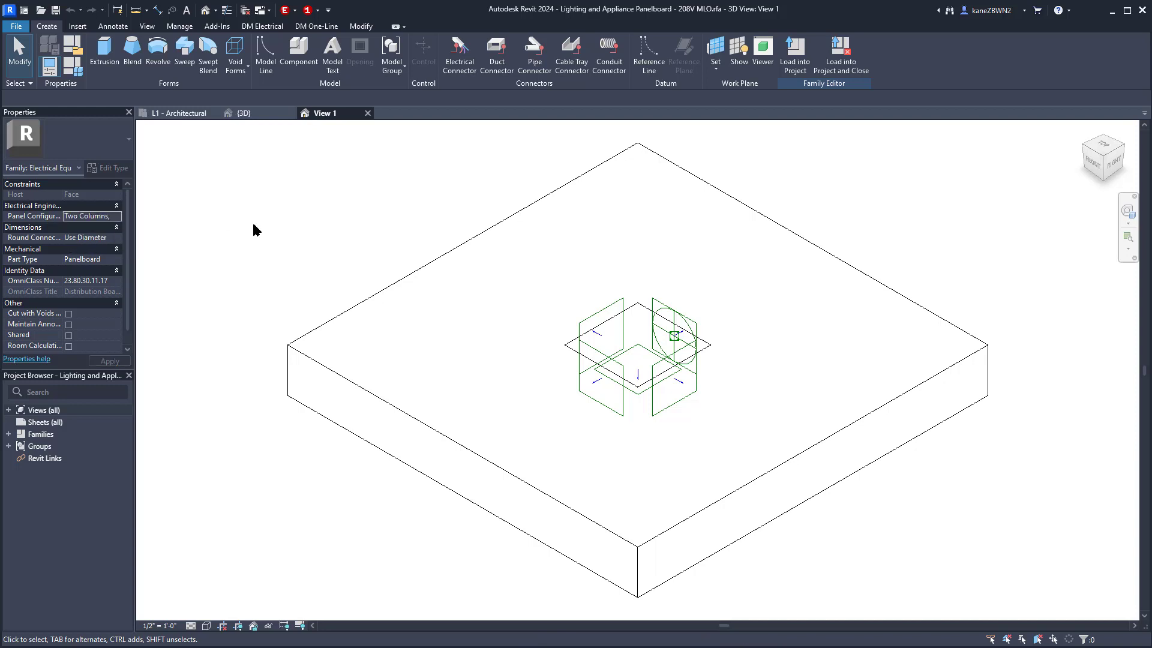
pyautogui.click(659, 312)
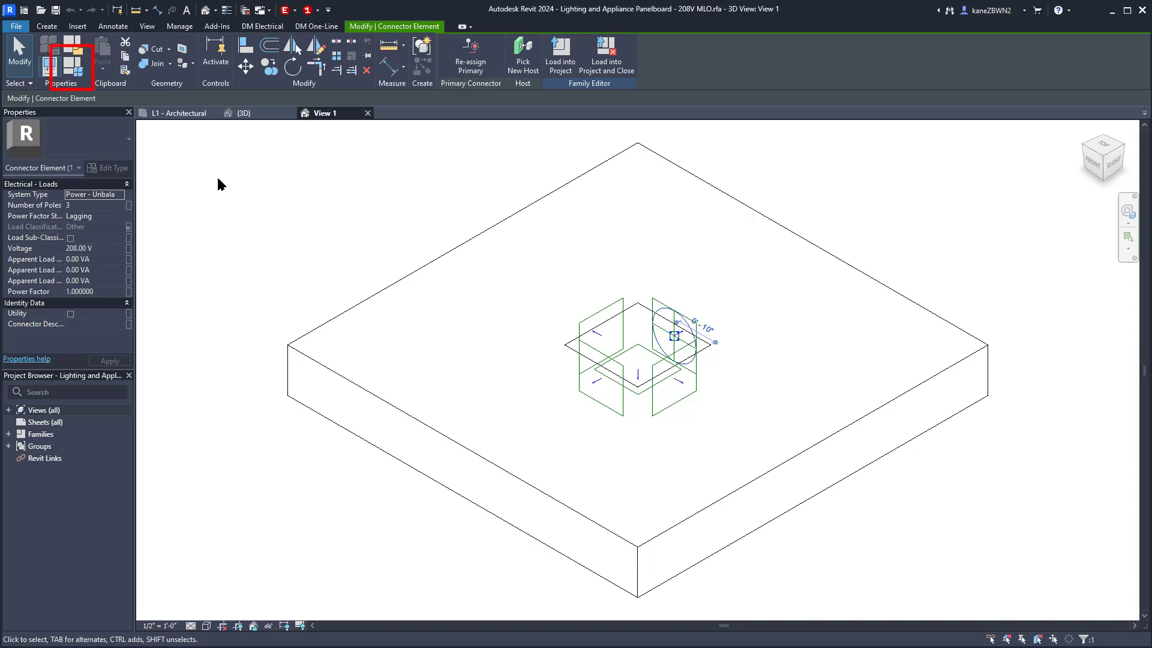
pyautogui.click(72, 59)
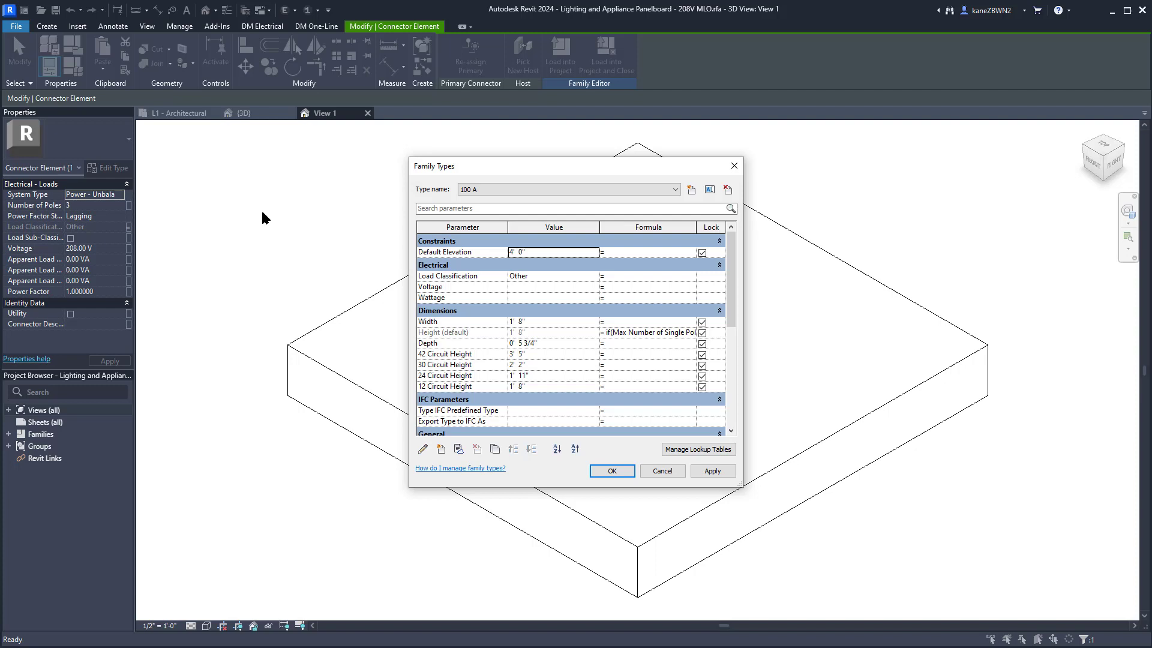
pyautogui.scroll(-3, 472, 331)
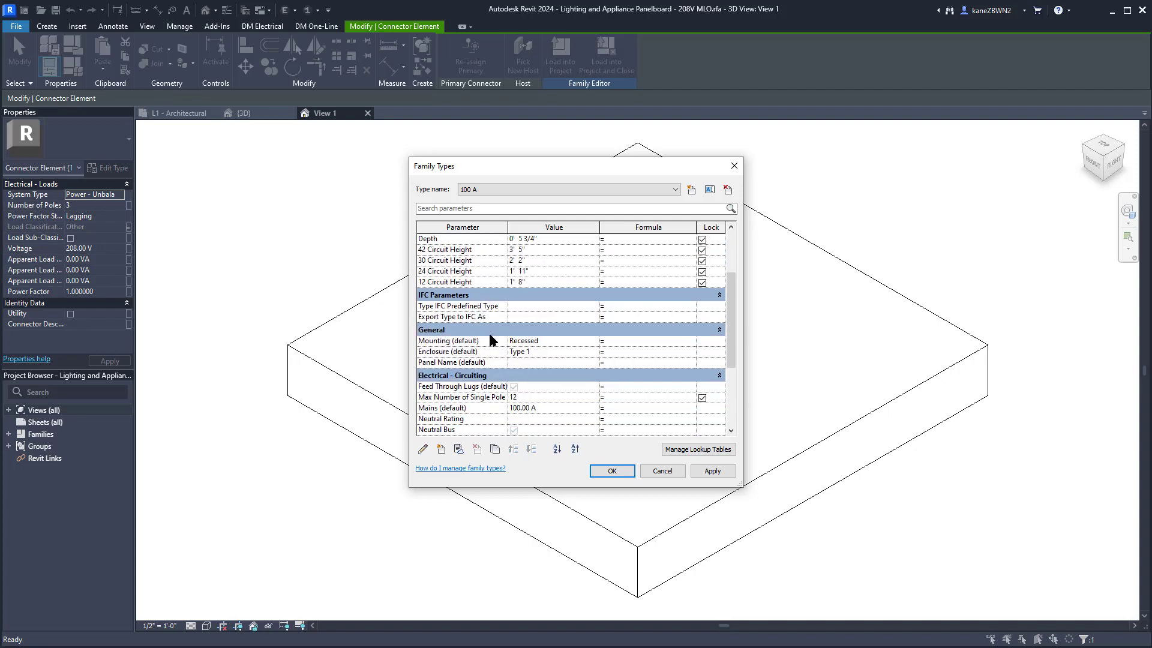
pyautogui.scroll(-3, 489, 336)
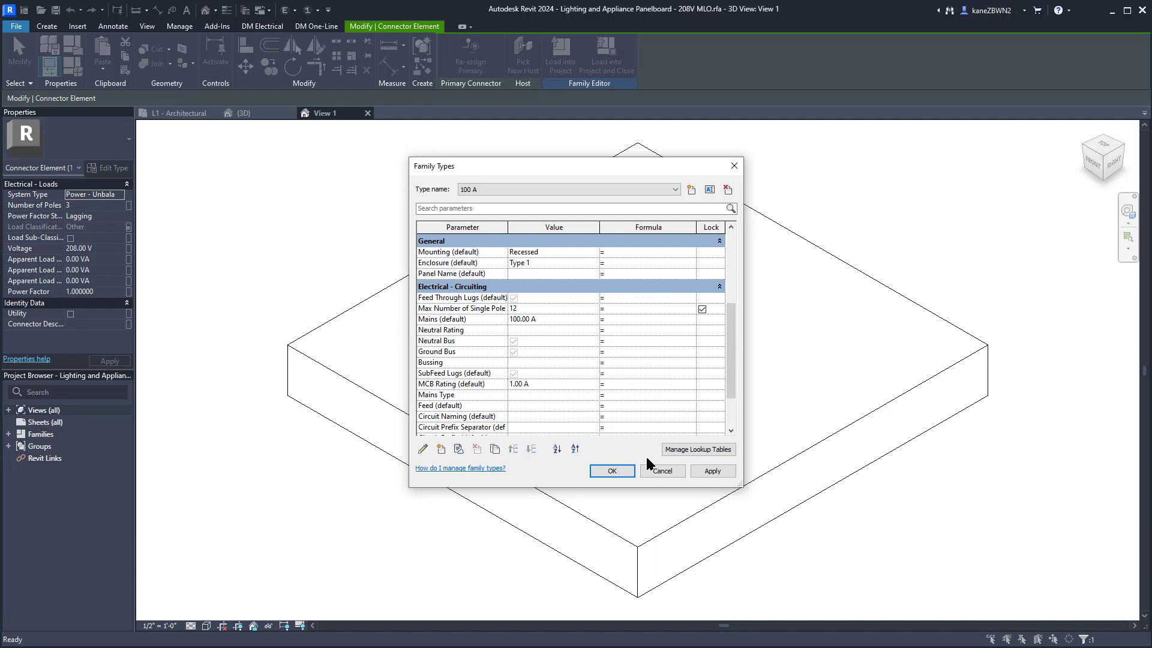
pyautogui.click(662, 471)
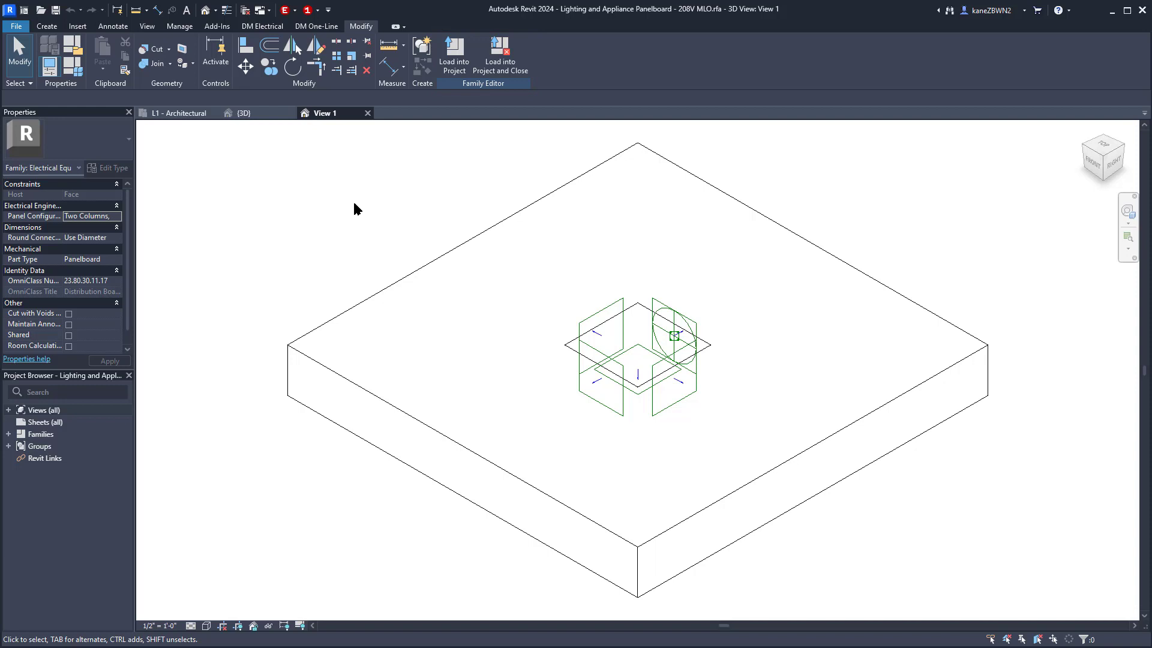
# - Load the edited family into Project1 and select the panelboard to review its properties
pyautogui.click(500, 54)
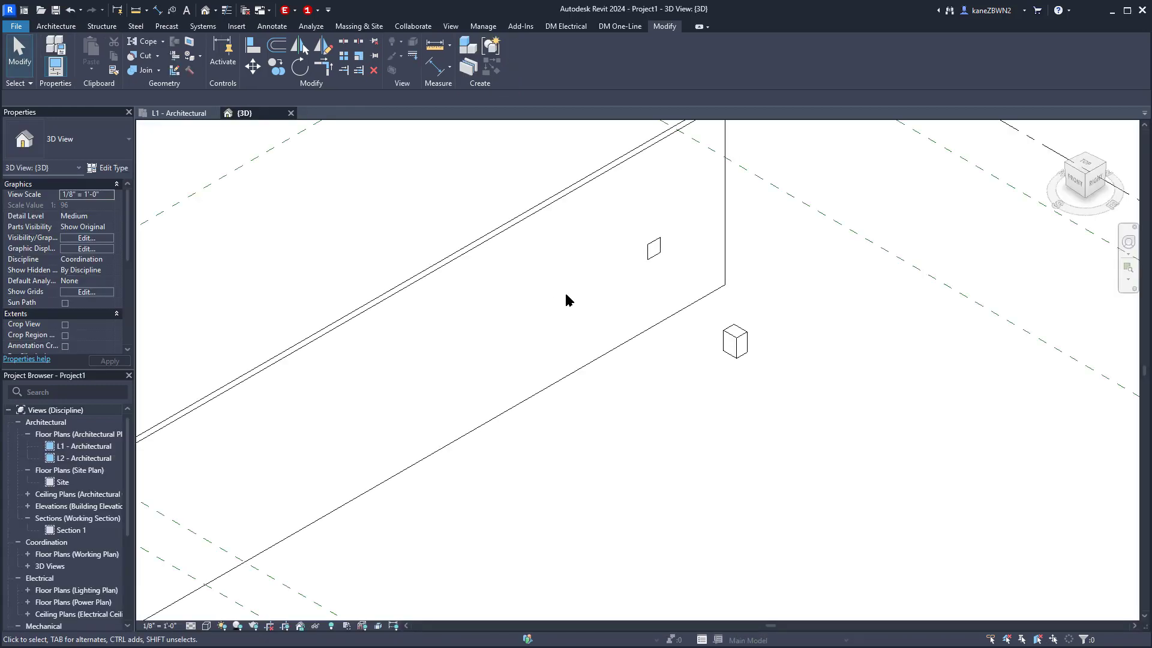
pyautogui.click(653, 248)
pyautogui.scroll(-5, 53, 254)
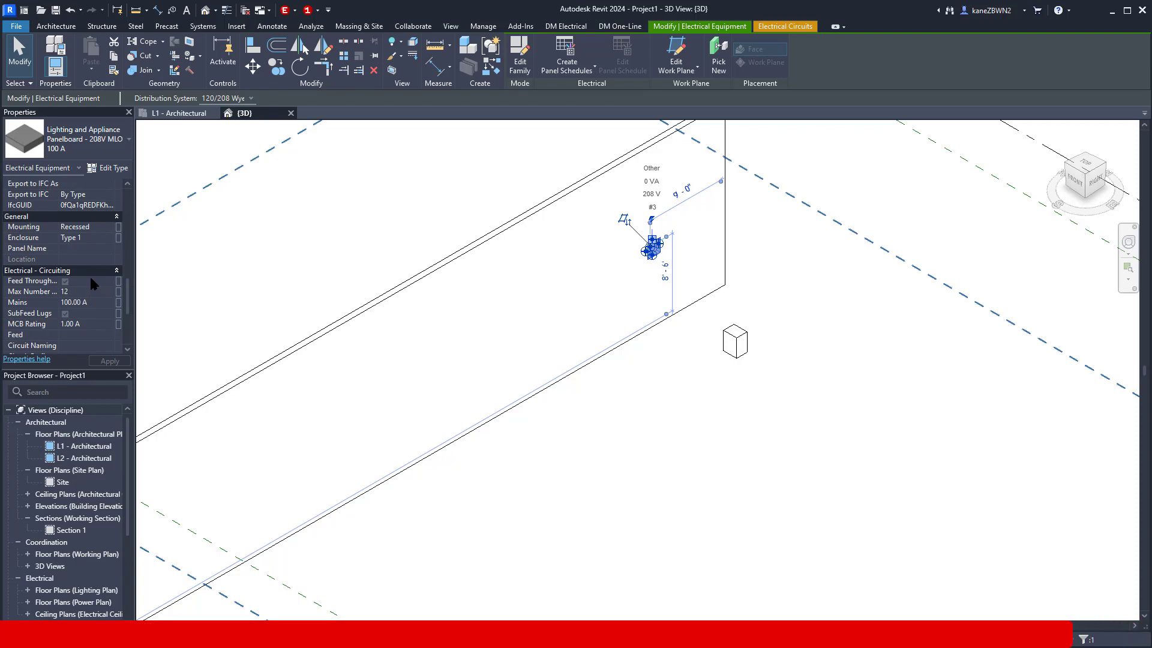
# - In DM Electrical Panel Edit, load the project panels, review the 15 kVA transformer, and exit
pyautogui.click(566, 27)
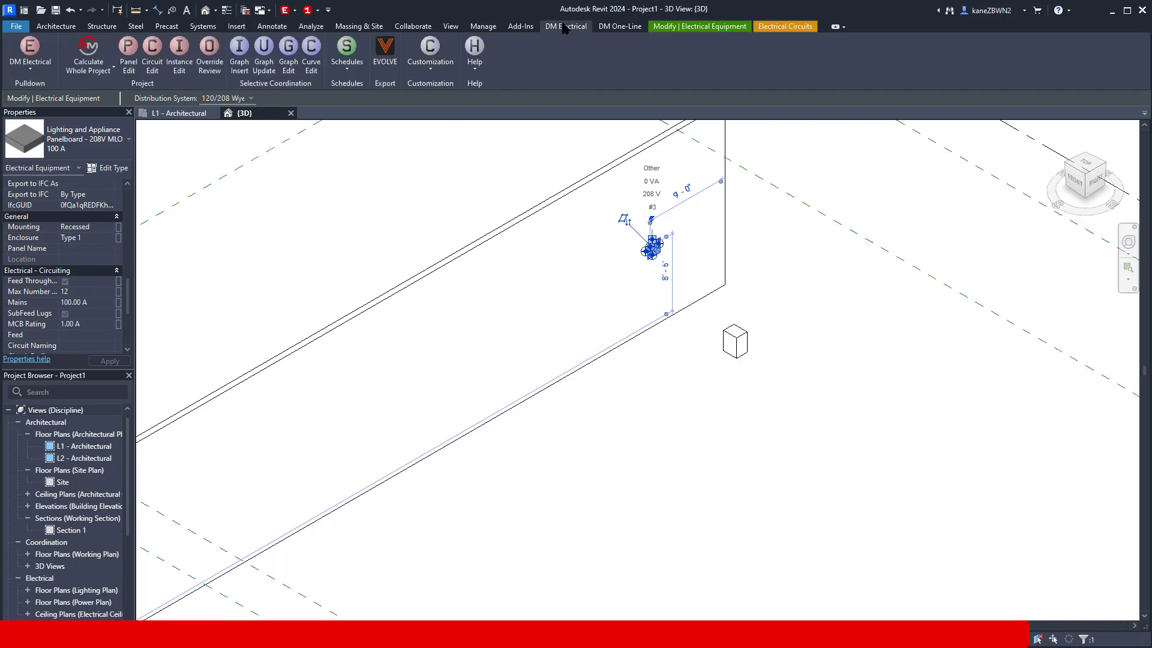
pyautogui.click(128, 60)
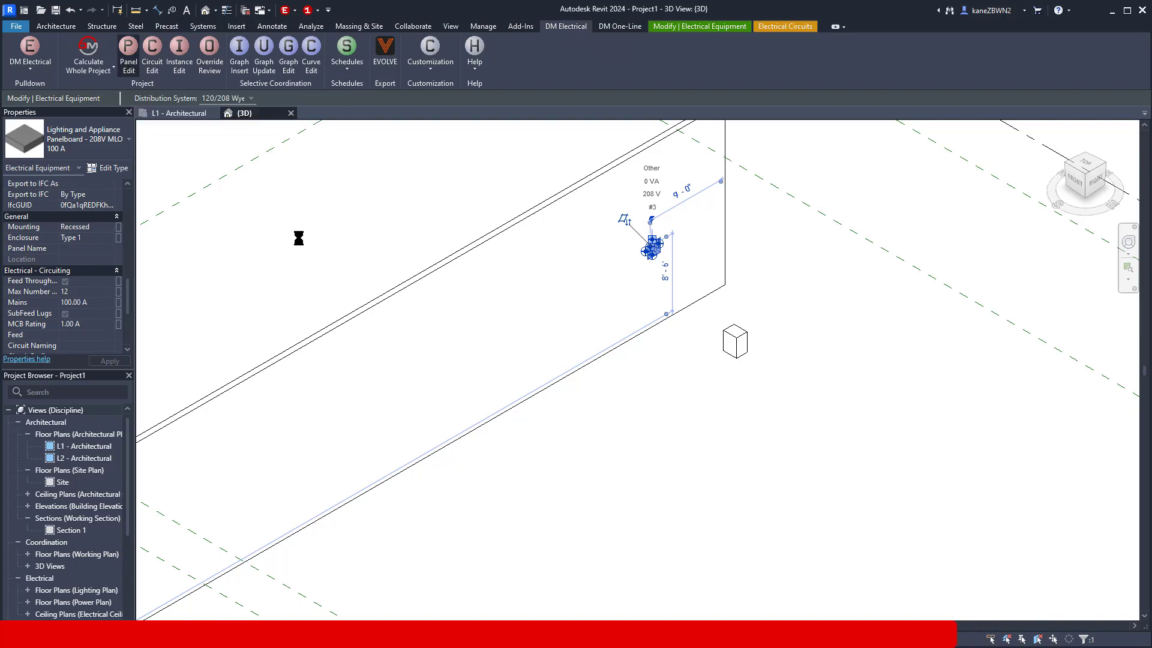
pyautogui.moveTo(652, 149); pyautogui.dragTo(430, 85)
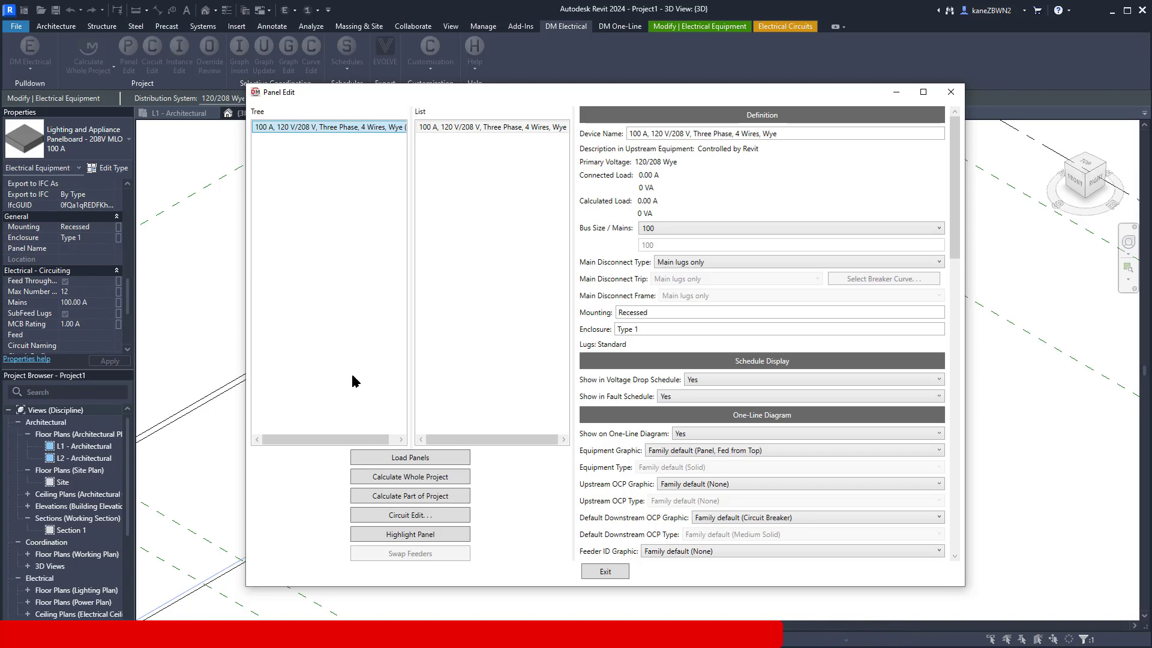
pyautogui.click(393, 457)
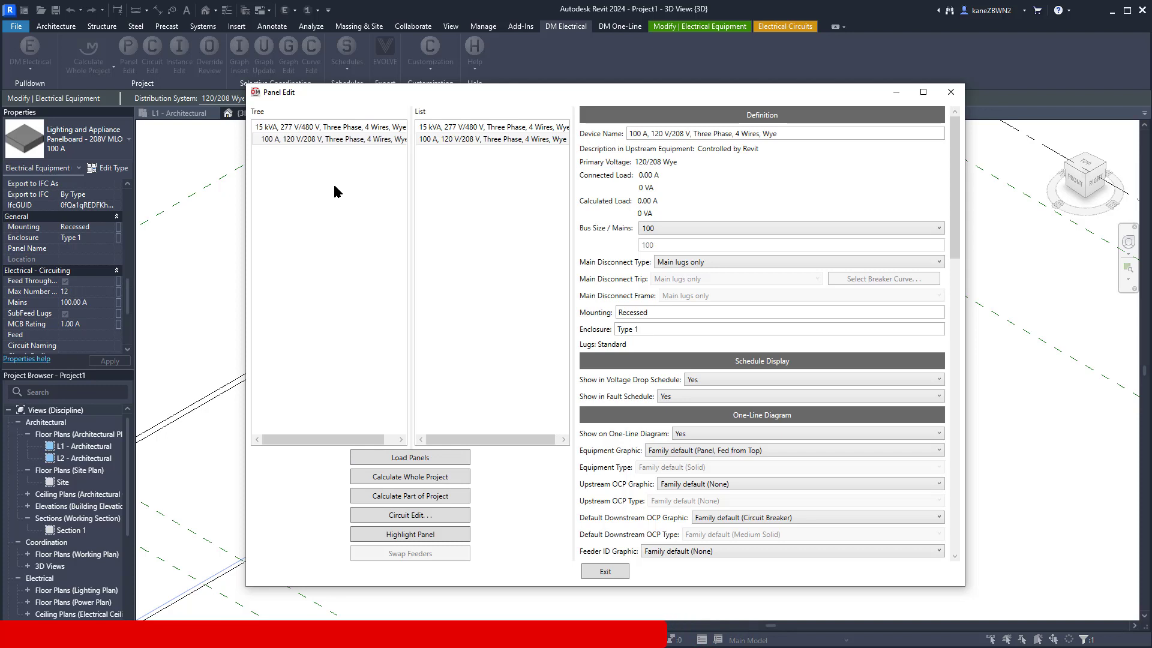
pyautogui.click(329, 128)
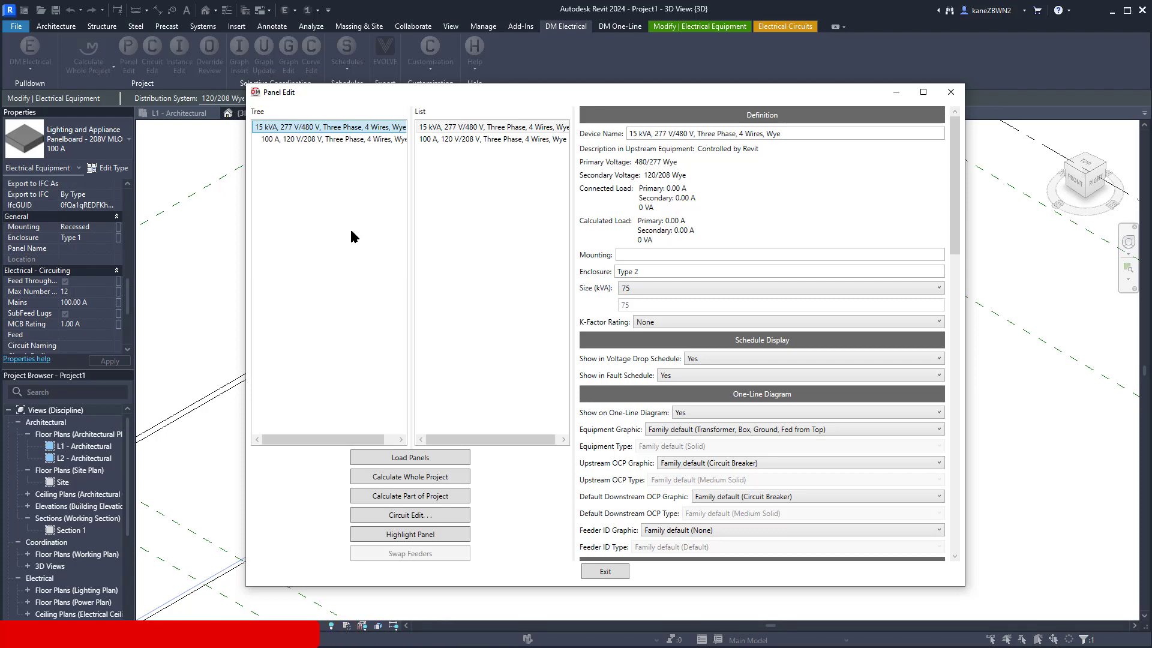
pyautogui.click(605, 571)
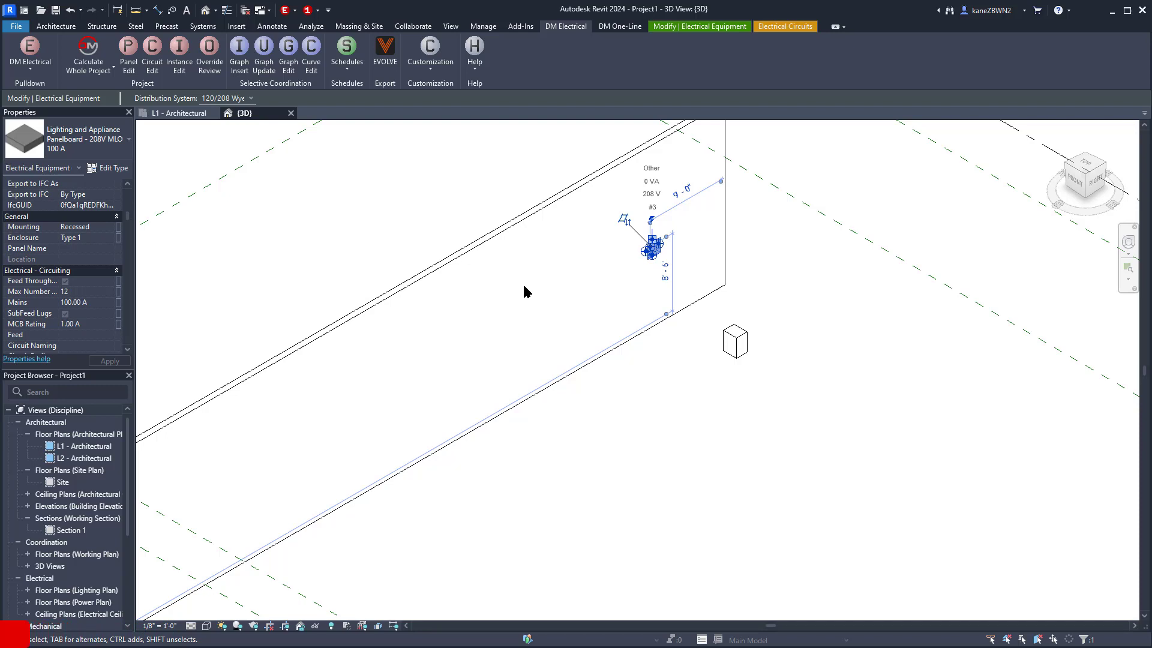
# - Place a 1x4 - 120 lighting fixture and the GFCI duplex receptacles on the wall face
pyautogui.click(524, 292)
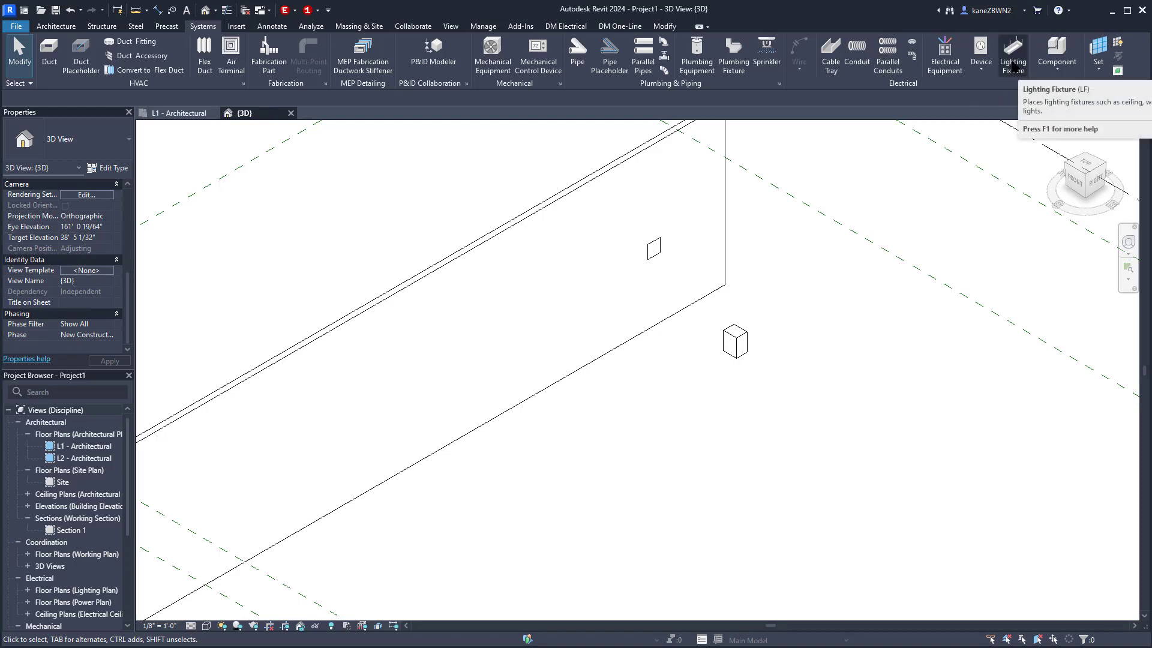
pyautogui.click(1012, 65)
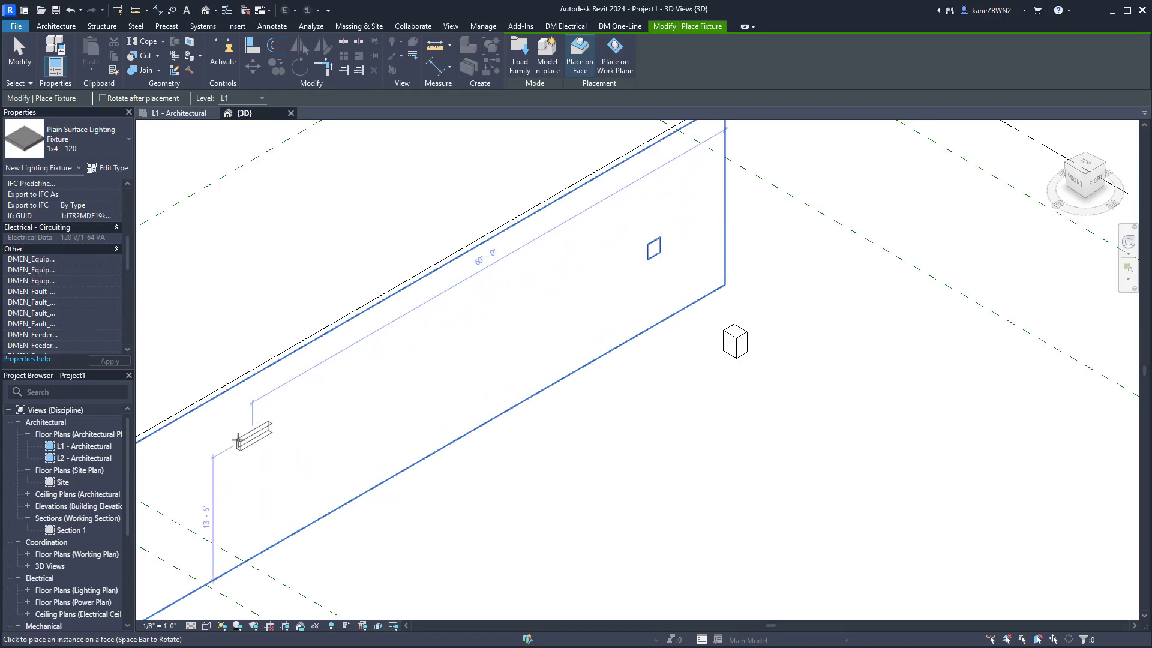
pyautogui.click(238, 440)
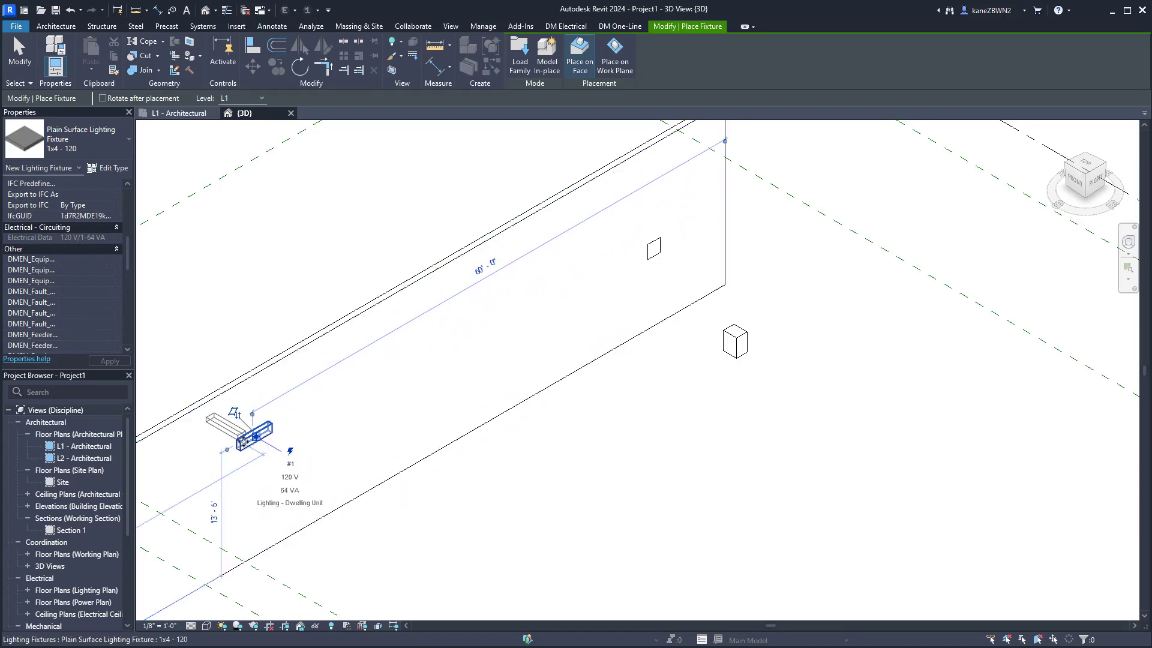
pyautogui.press('Escape')
pyautogui.press('Escape')
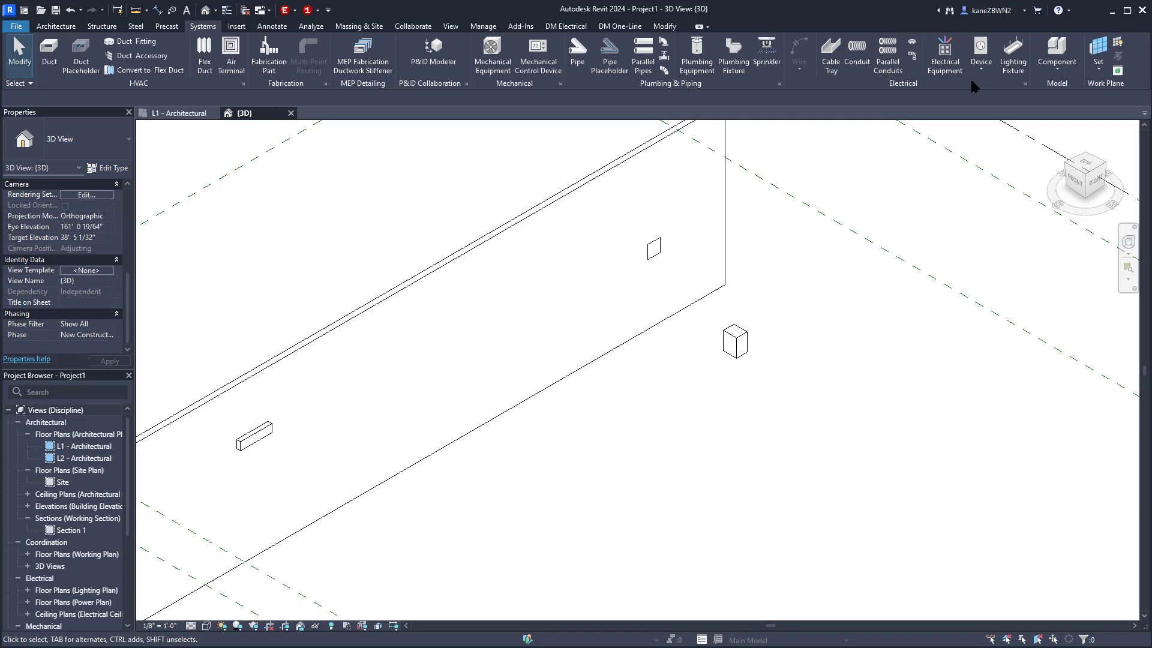
pyautogui.click(981, 48)
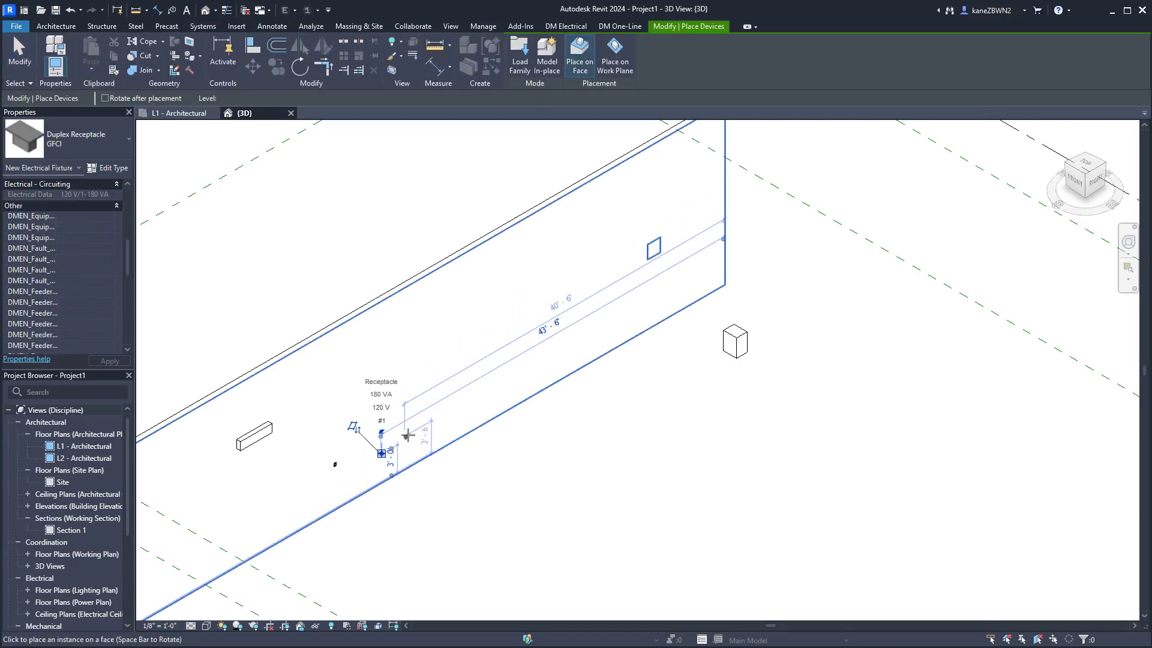
pyautogui.press('Escape')
pyautogui.press('Escape')
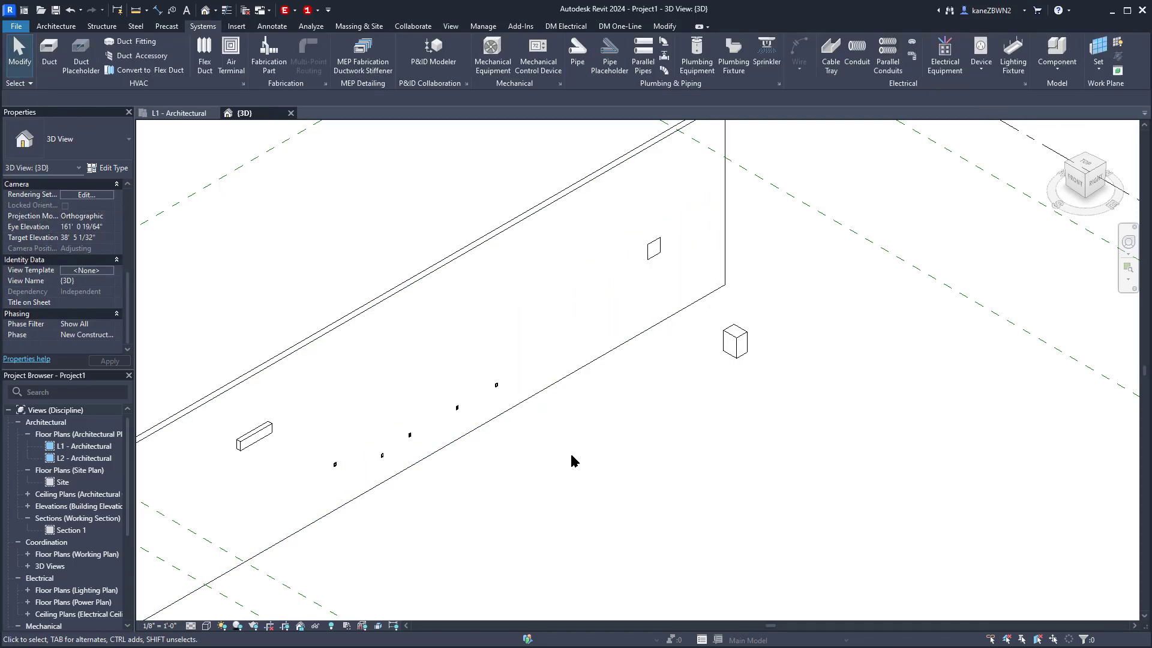
pyautogui.click(496, 386)
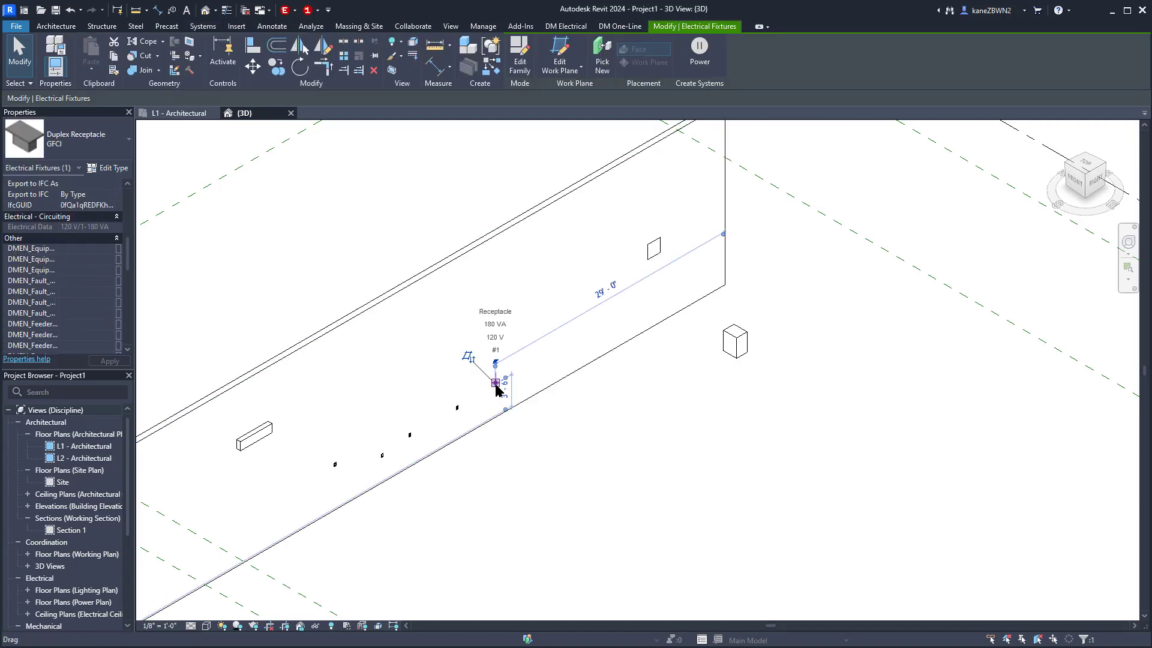
pyautogui.doubleClick(496, 386)
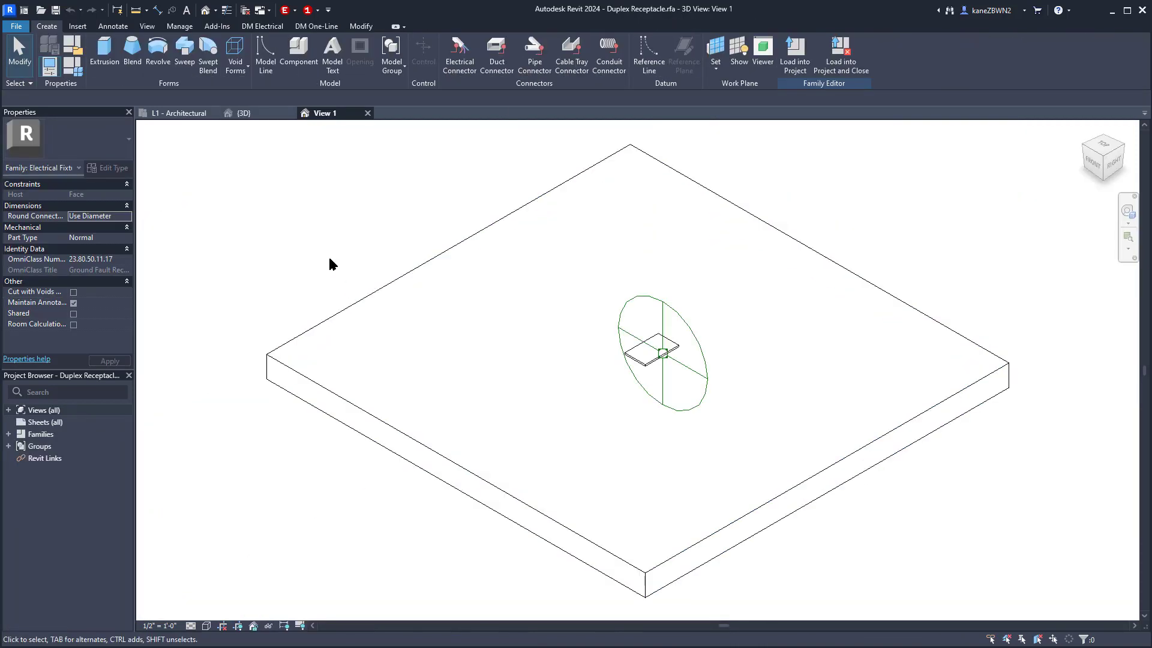
pyautogui.click(629, 305)
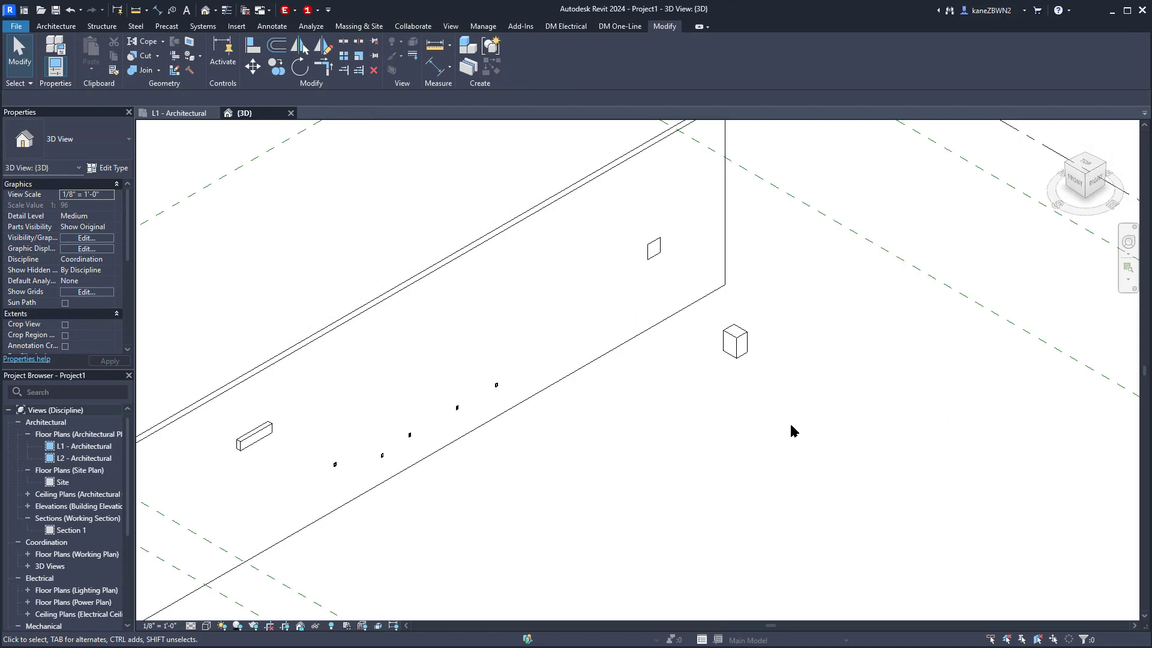
# - Create a power circuit for all five receptacles, fed by the 100 A, 120 V/208 V panel through a Breaker
pyautogui.moveTo(318, 355); pyautogui.dragTo(640, 491)
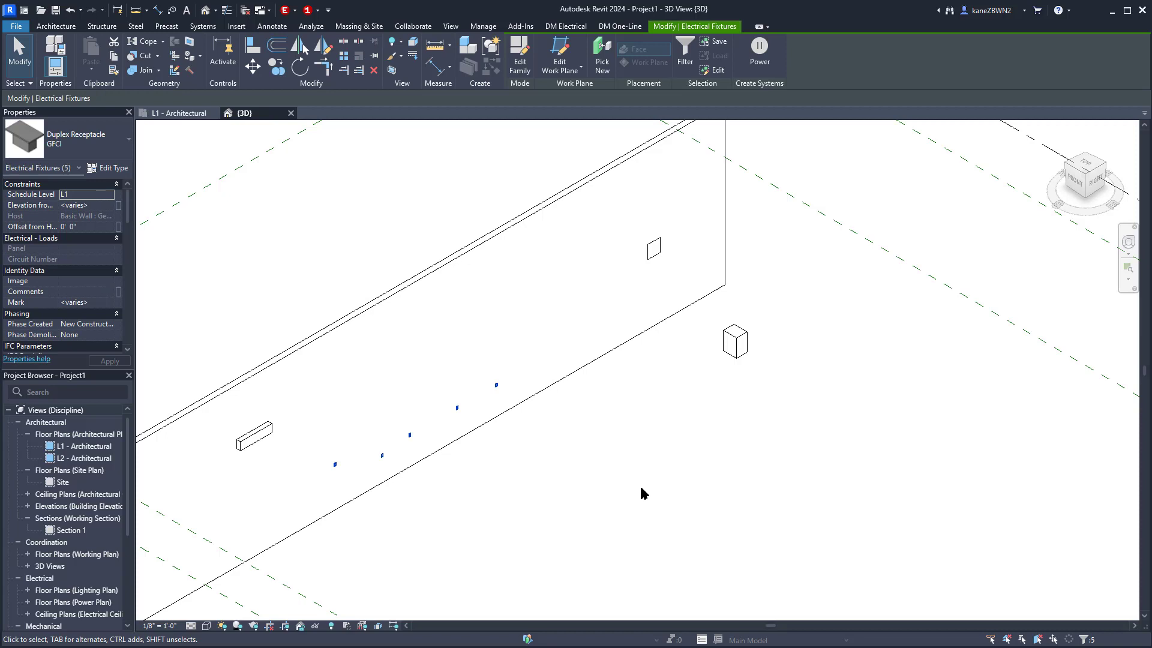
pyautogui.click(760, 48)
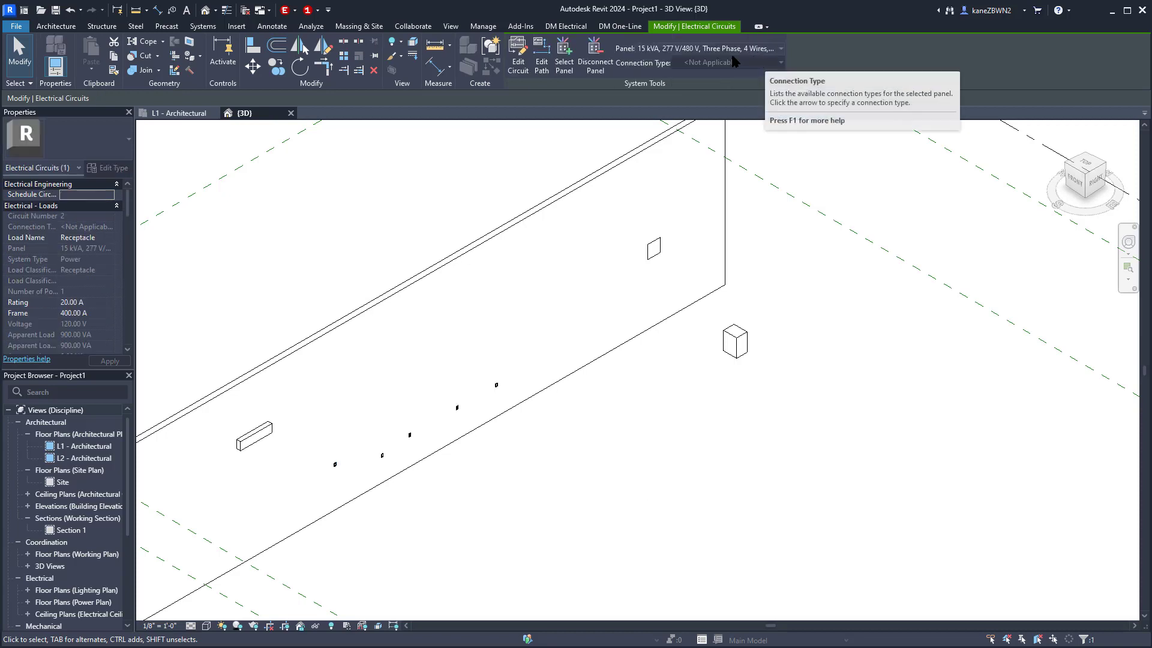
pyautogui.click(694, 50)
pyautogui.click(689, 92)
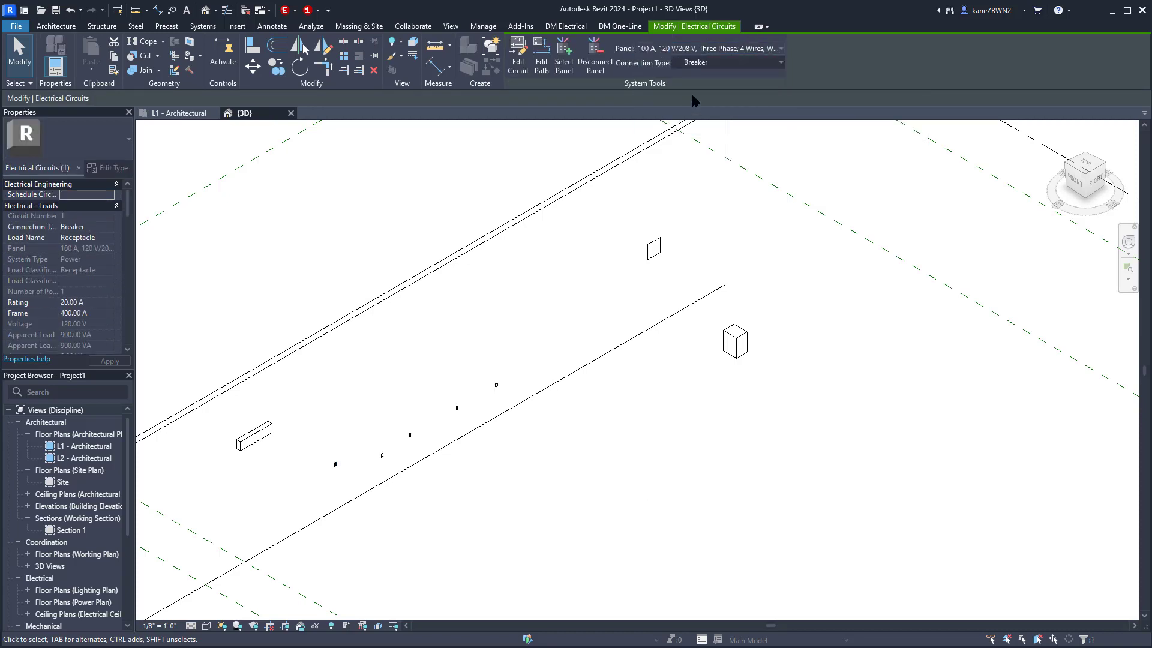
pyautogui.click(725, 64)
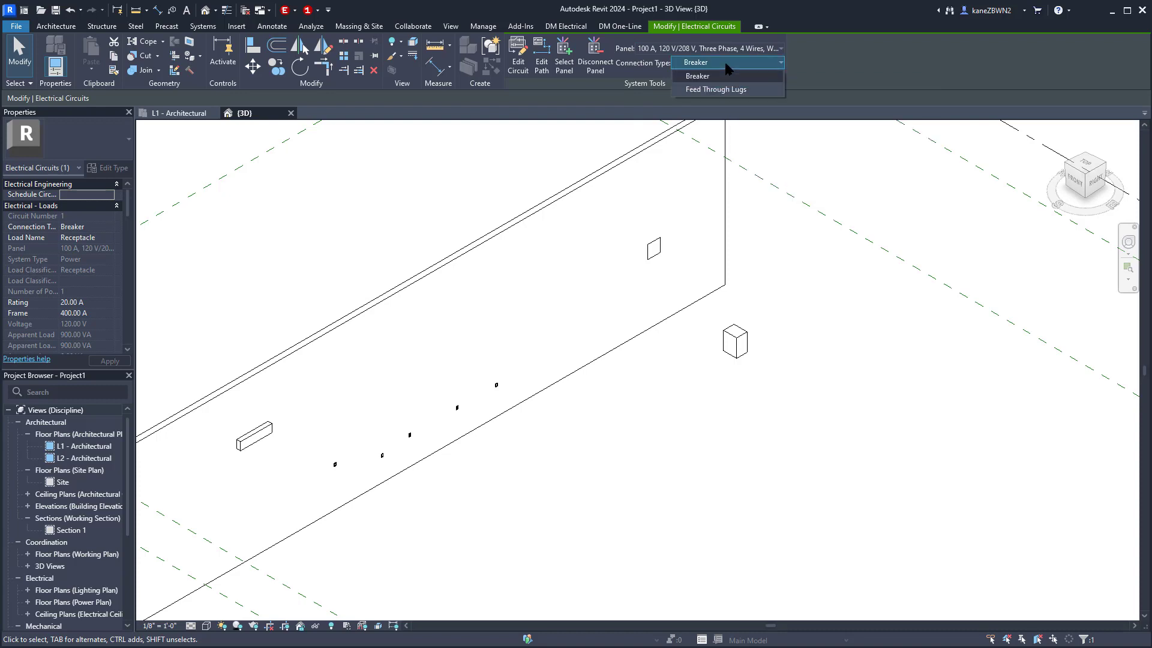
pyautogui.click(699, 76)
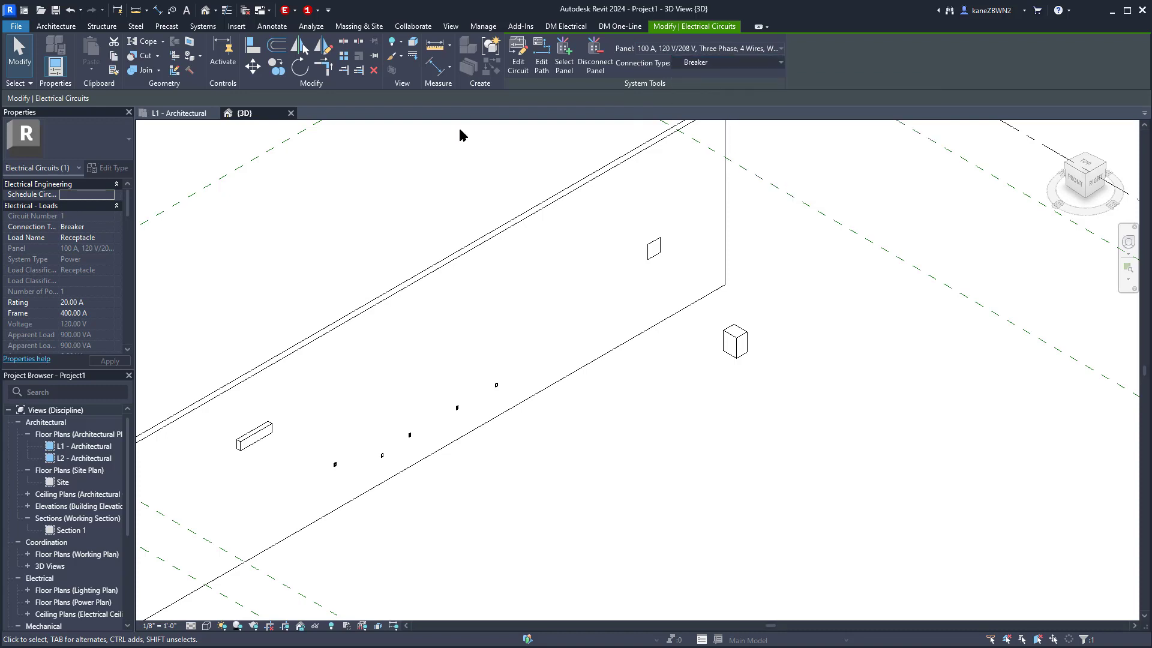
pyautogui.click(172, 456)
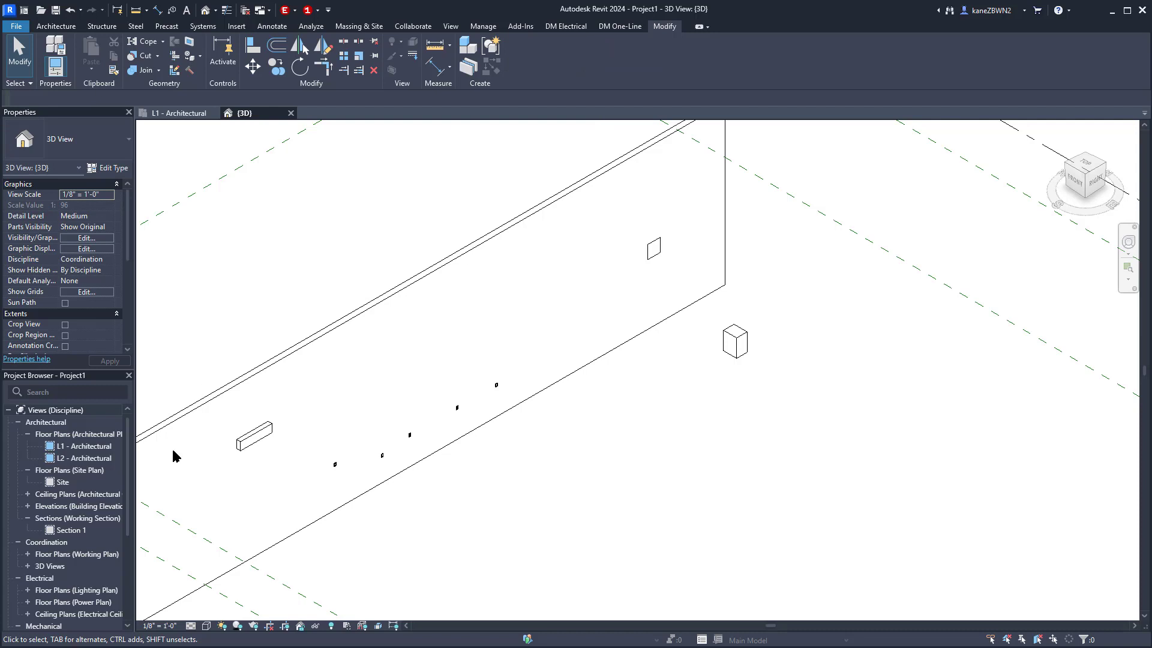
# - Open the L1 - Power floor plan from the Power Plan views
pyautogui.click(28, 601)
pyautogui.doubleClick(74, 613)
pyautogui.scroll(1, 570, 252)
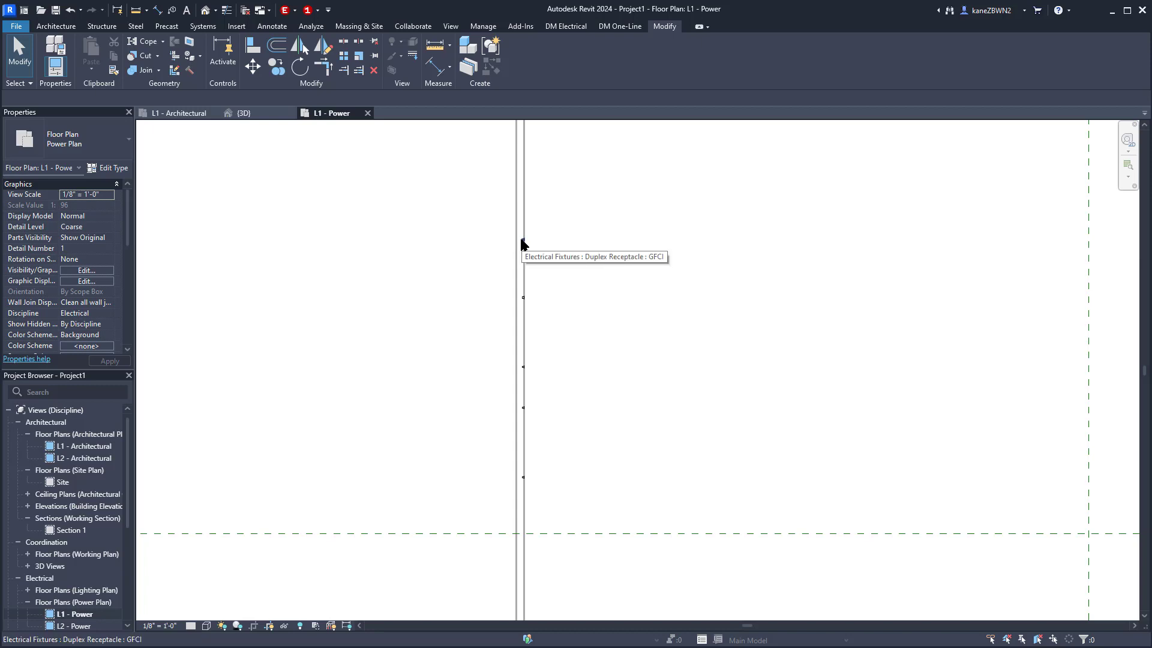
# - Convert electrical circuit 1 into arc wires linking the receptacles
pyautogui.press('Tab')
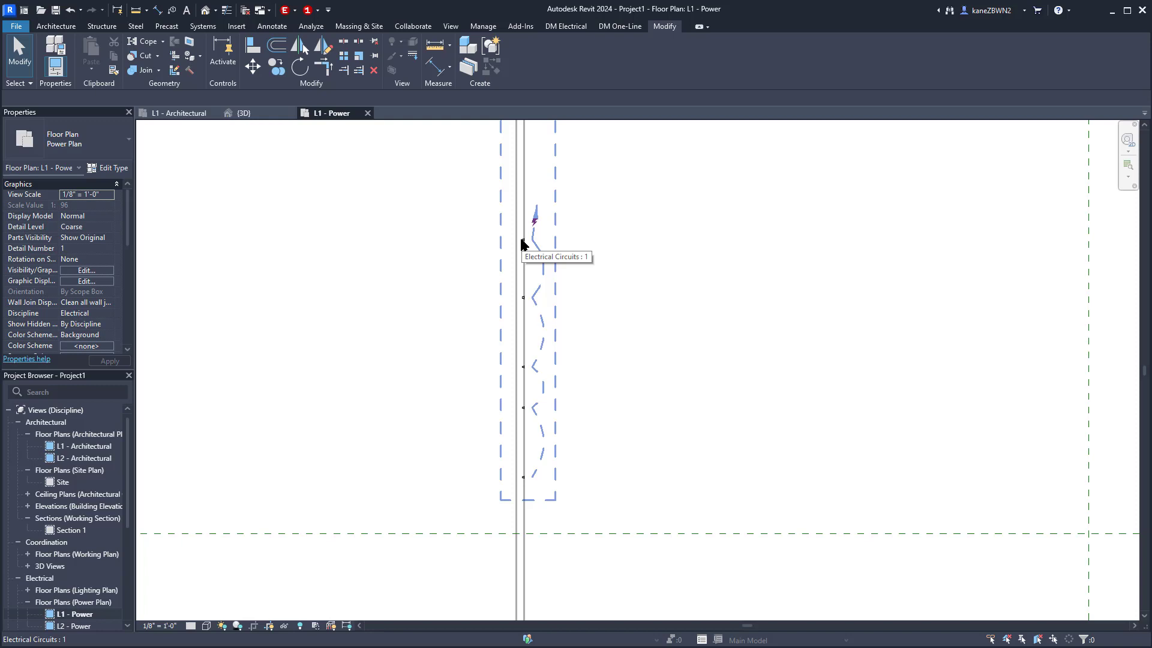
pyautogui.click(520, 239)
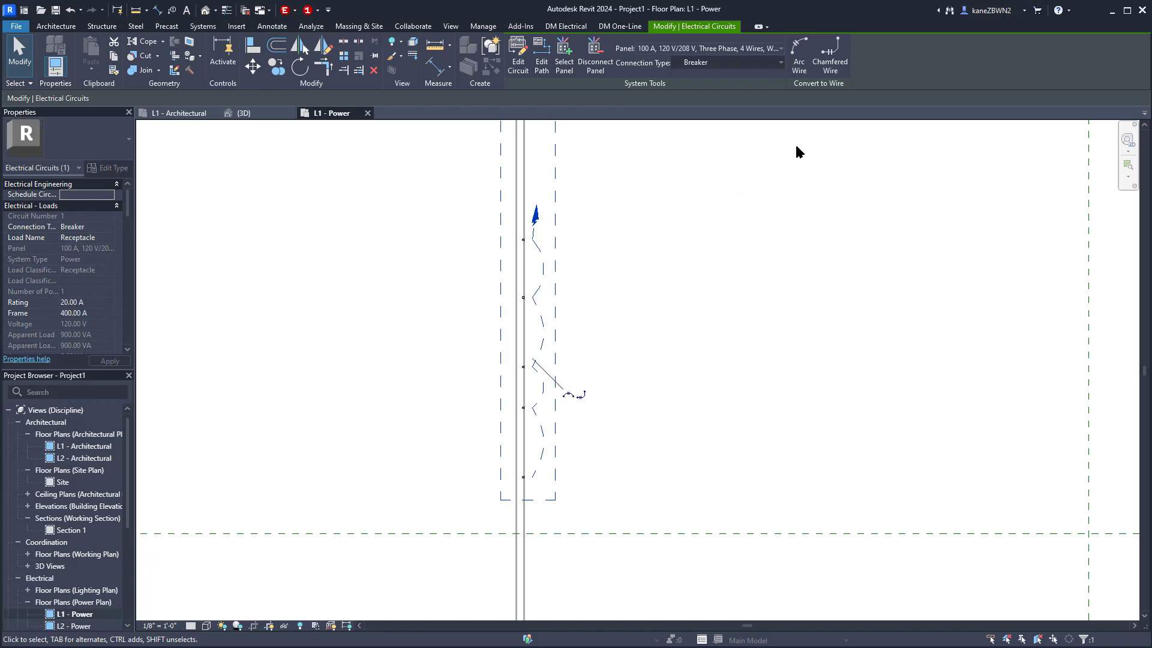
pyautogui.click(799, 51)
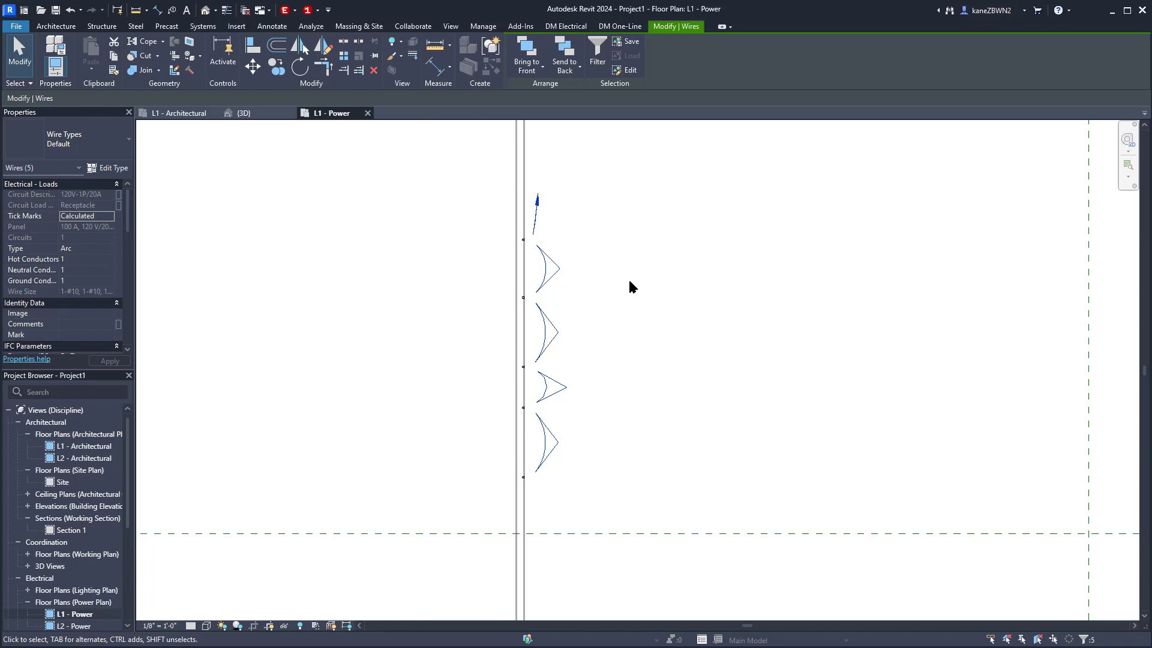
# - Show circuit 1's properties from a GFCI receptacle: 20 A Breaker connection, 900 VA load
pyautogui.press('Escape')
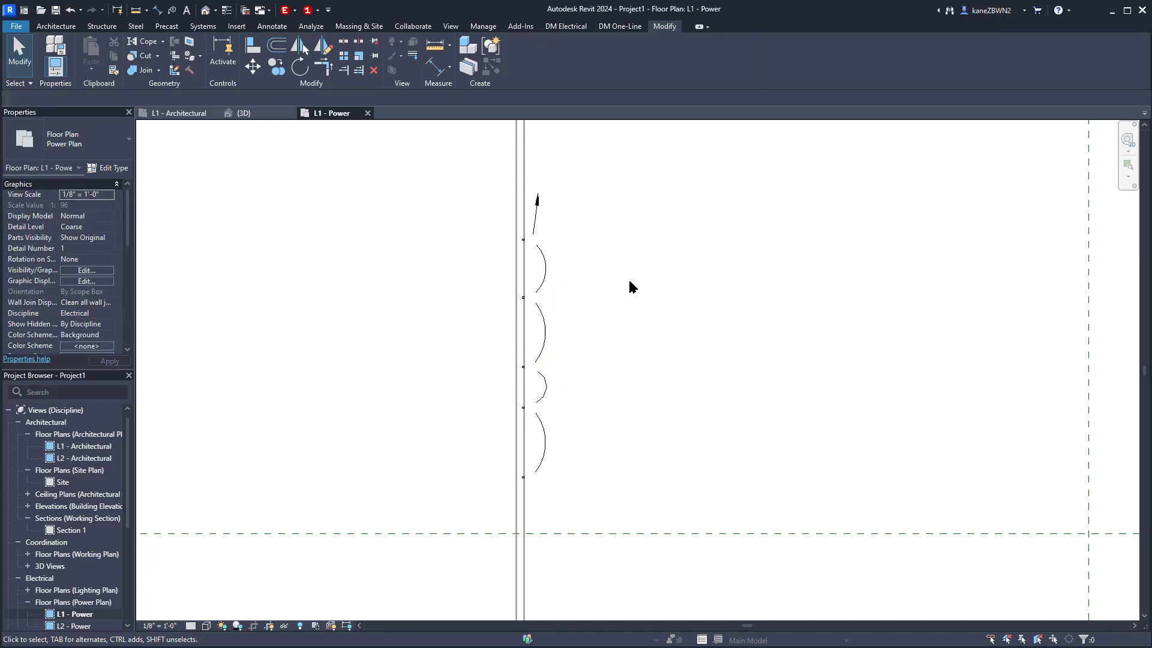
pyautogui.click(521, 241)
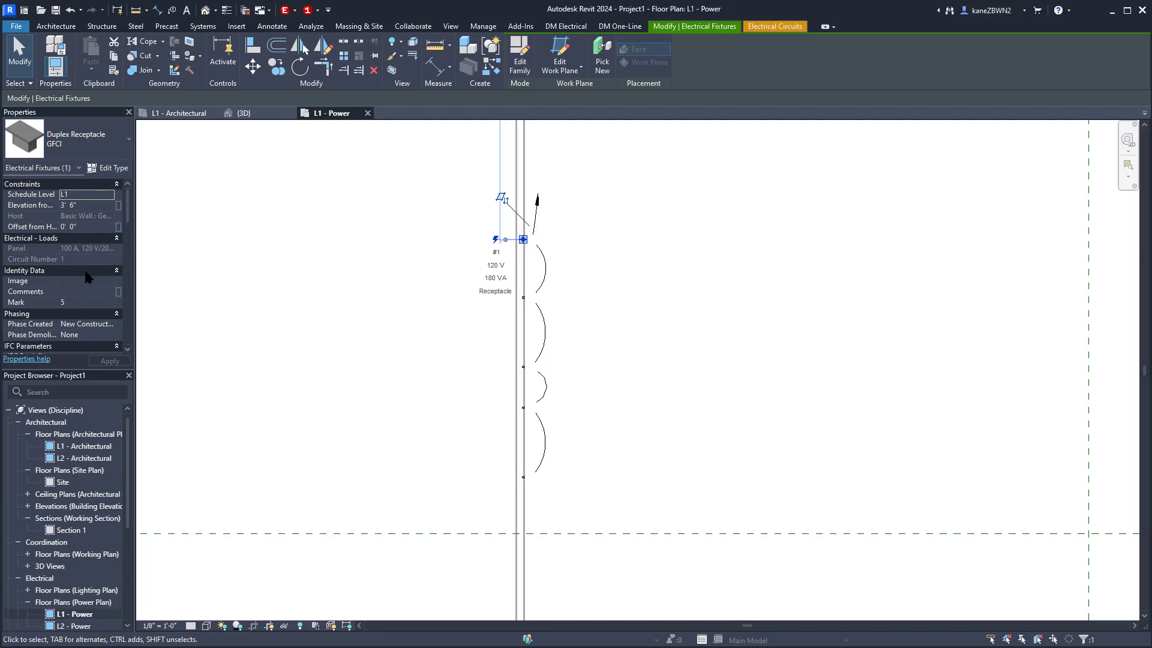
pyautogui.scroll(-3, 84, 279)
pyautogui.scroll(-2, 84, 282)
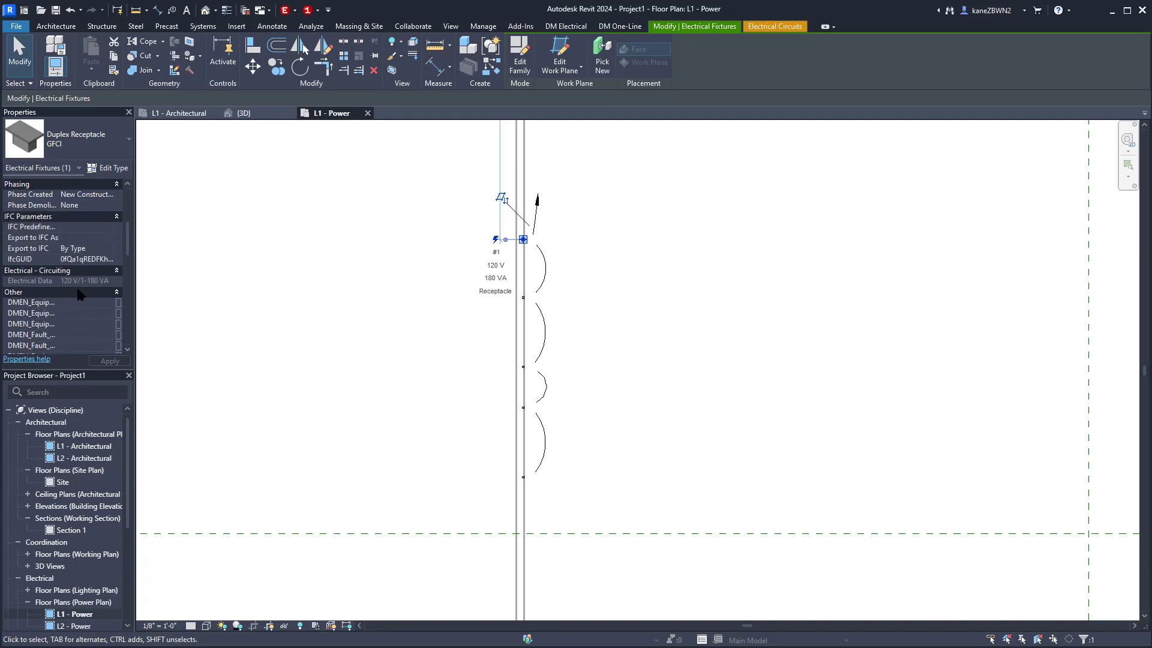
pyautogui.click(774, 27)
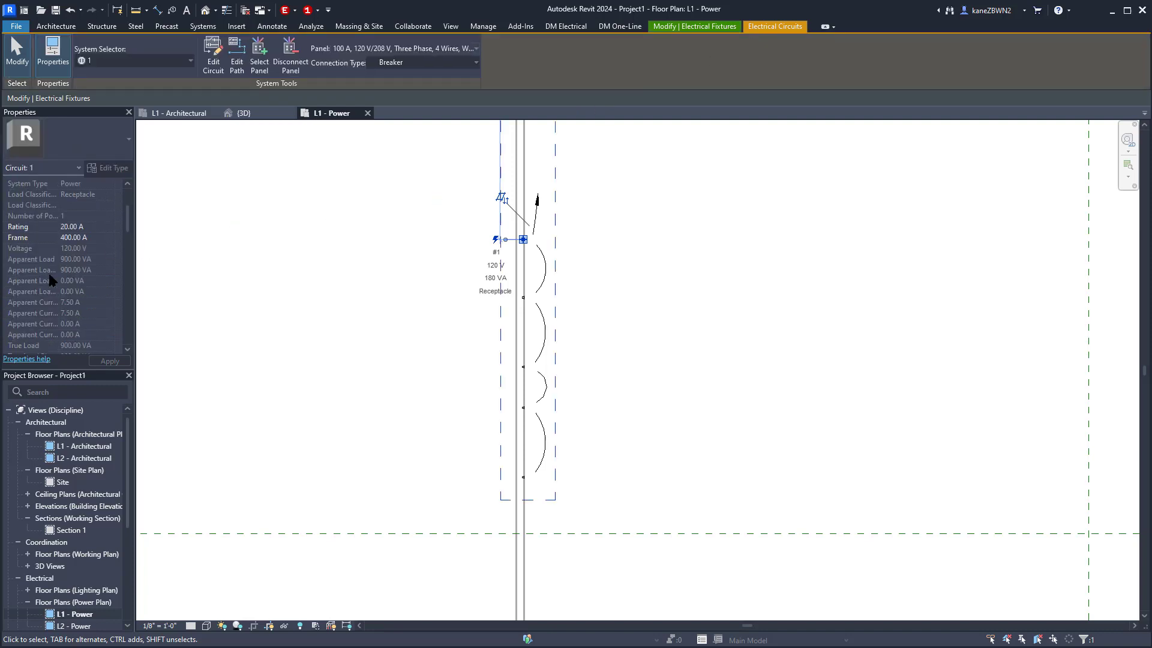
pyautogui.scroll(3, 50, 276)
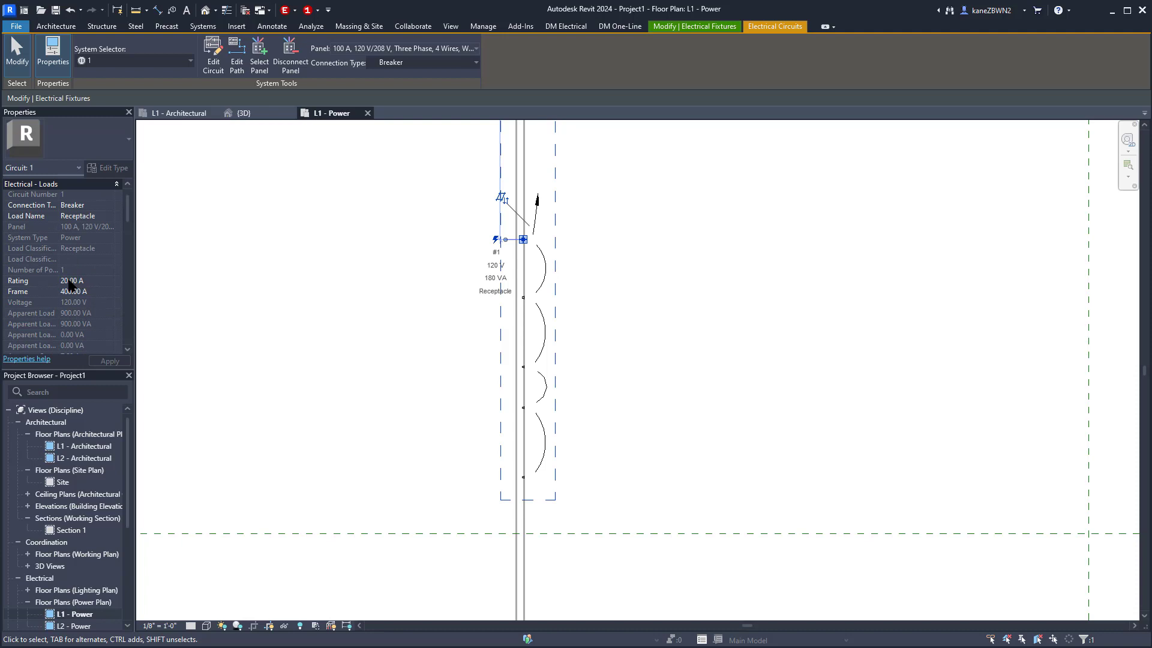
pyautogui.click(566, 26)
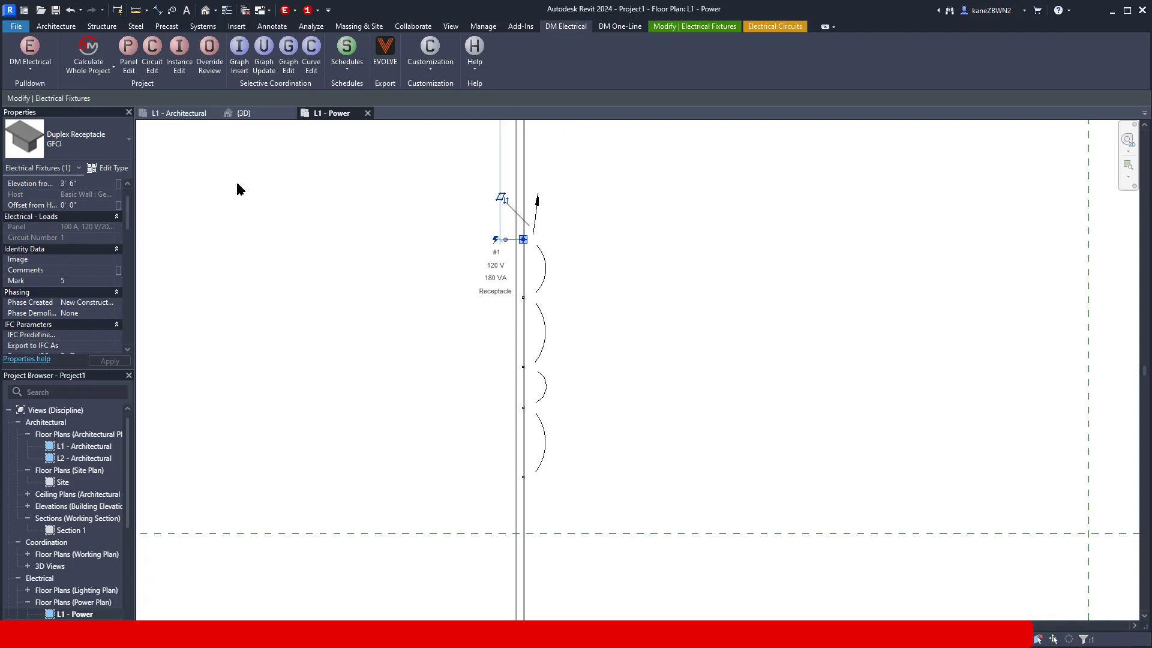
pyautogui.click(147, 51)
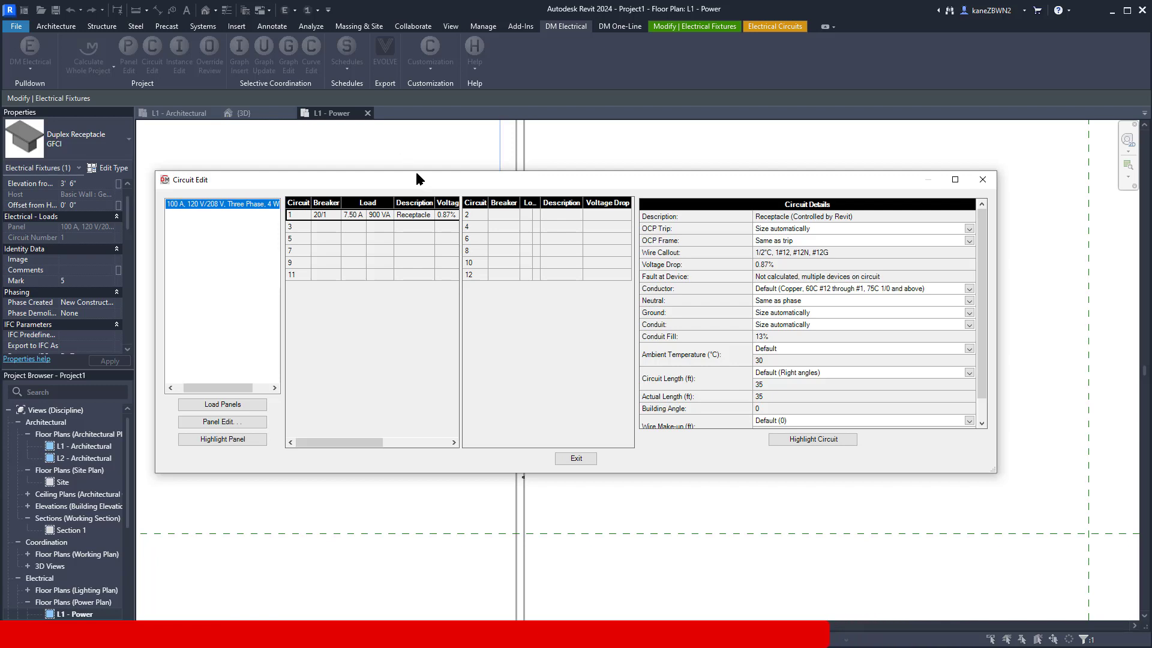
pyautogui.click(576, 458)
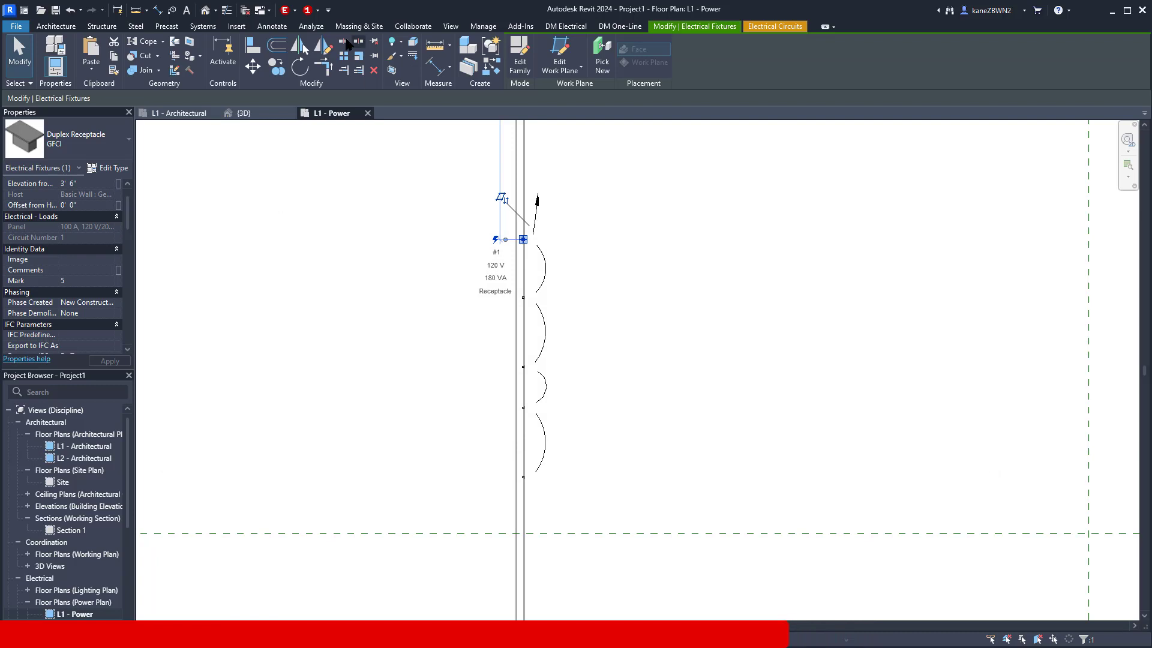
pyautogui.click(566, 26)
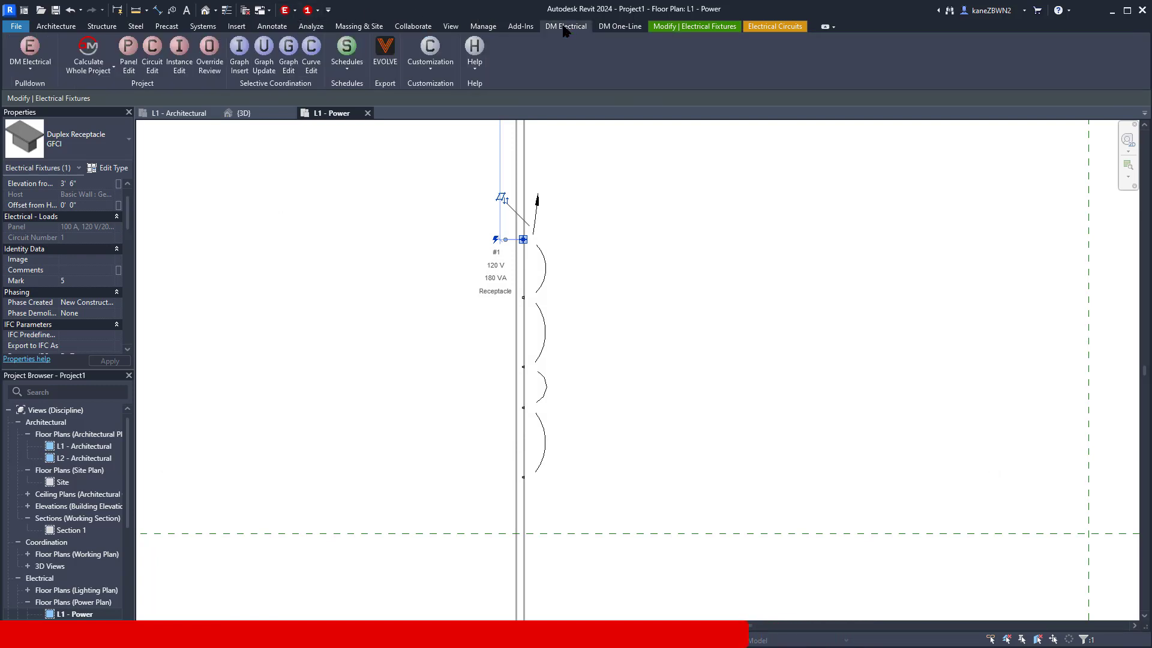
# - Open the DM Electrical Instance Edit dialog
pyautogui.click(179, 54)
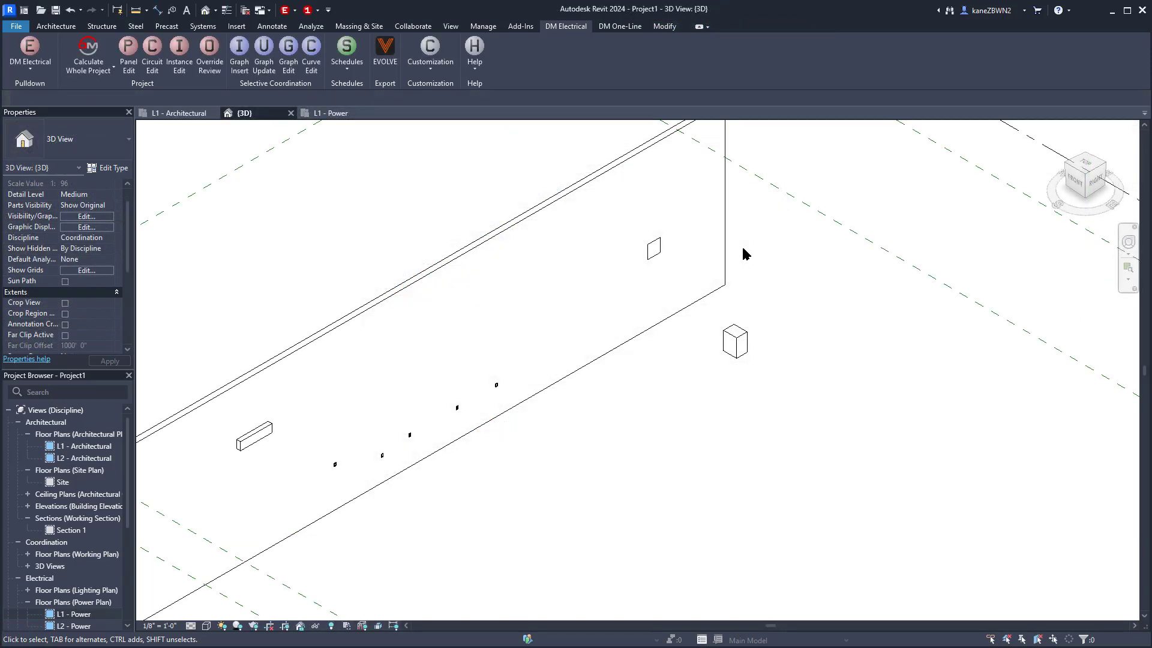
# - Create a panel schedule for the 100 A panelboard using the default template
pyautogui.click(654, 252)
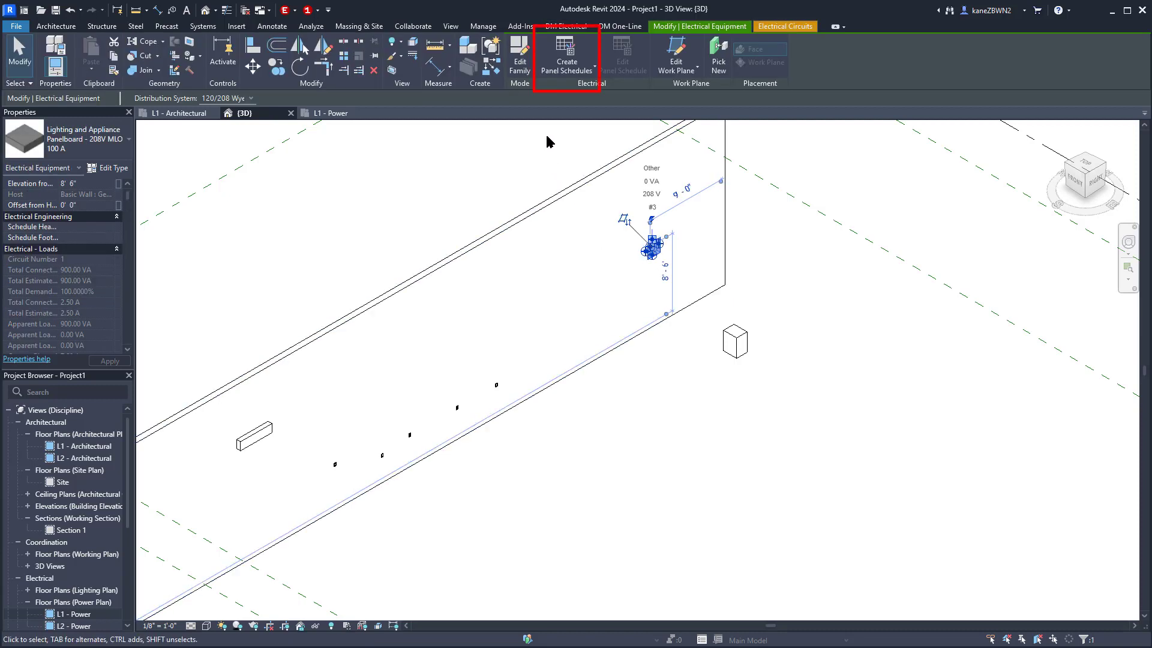
pyautogui.click(571, 70)
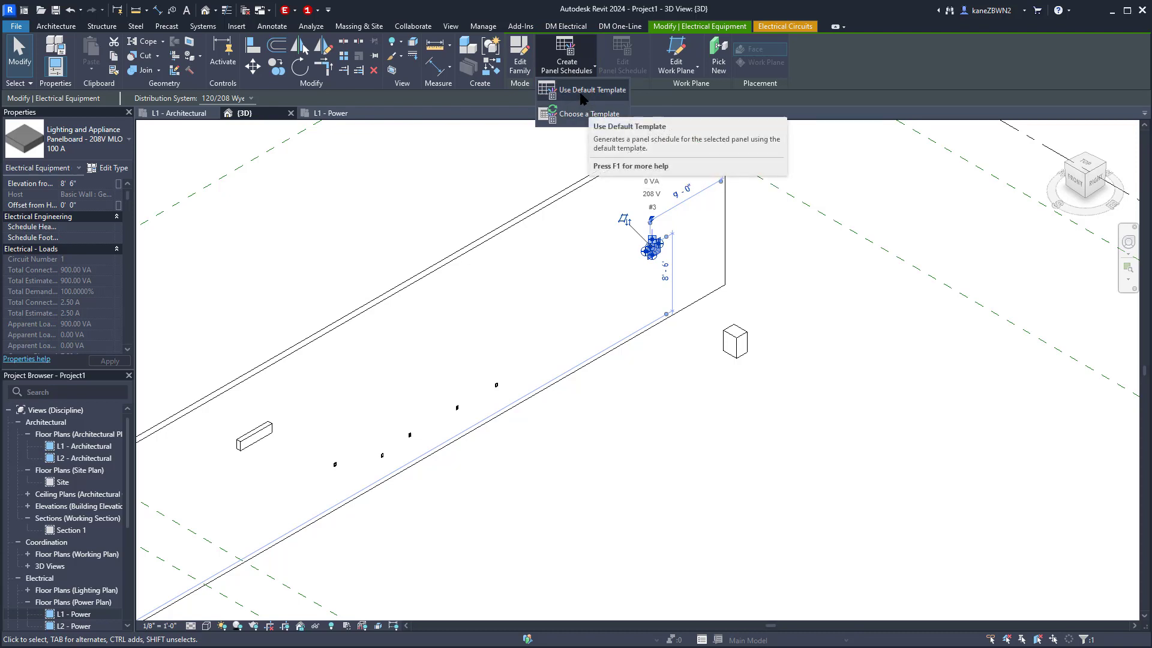
pyautogui.click(582, 91)
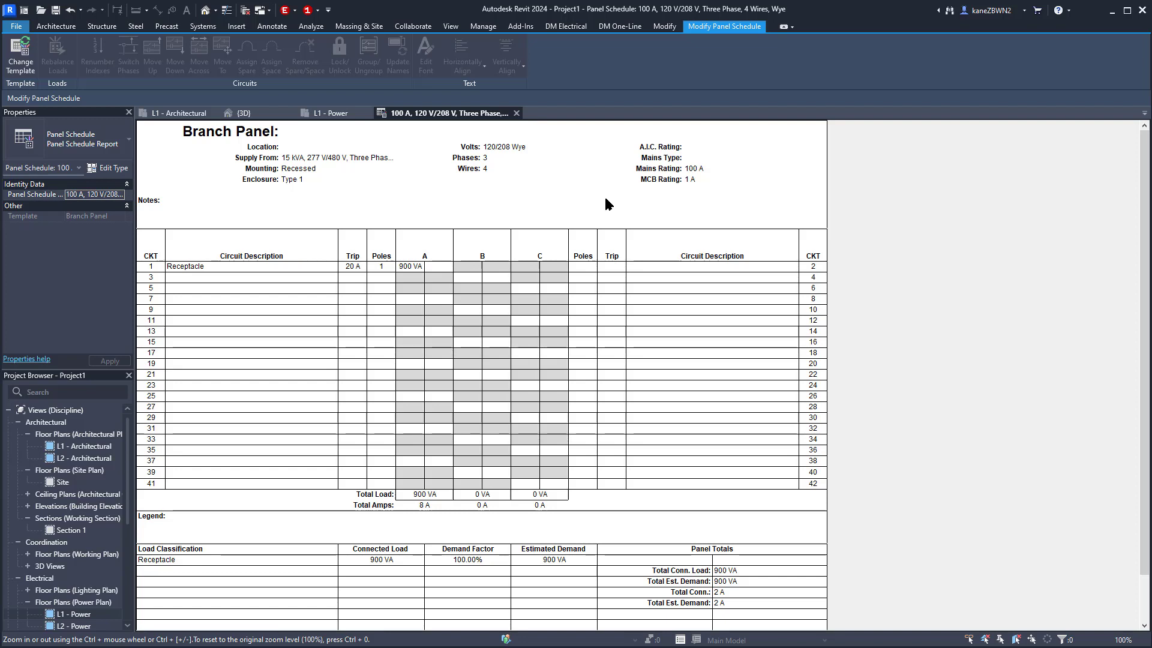
pyautogui.click(697, 170)
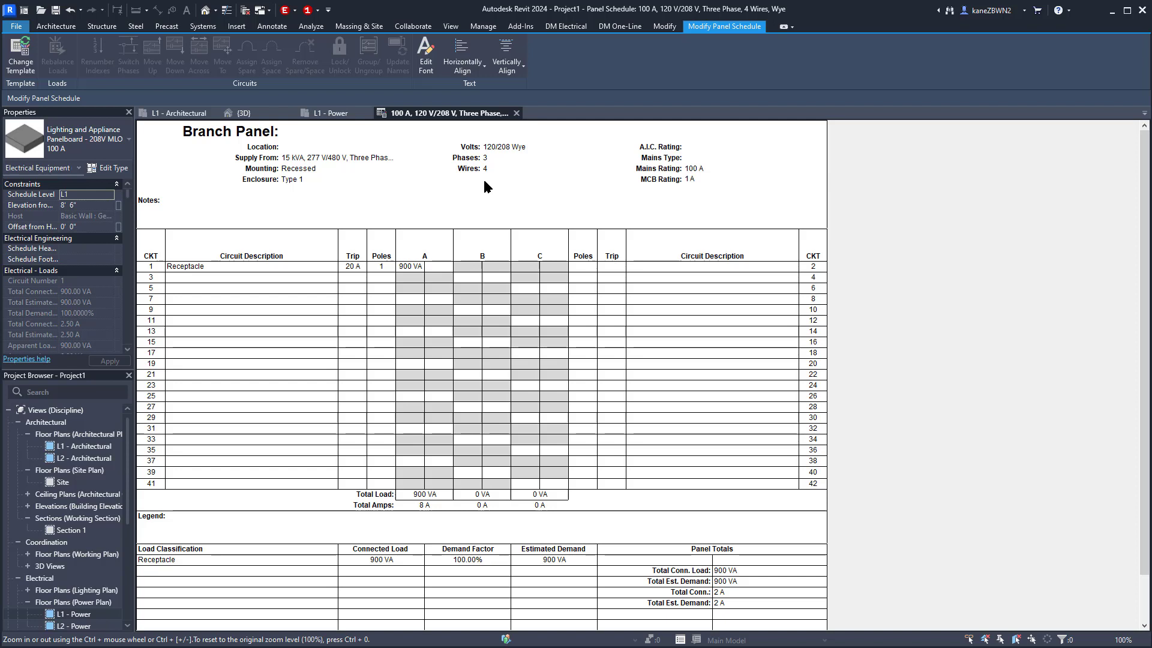
pyautogui.click(501, 149)
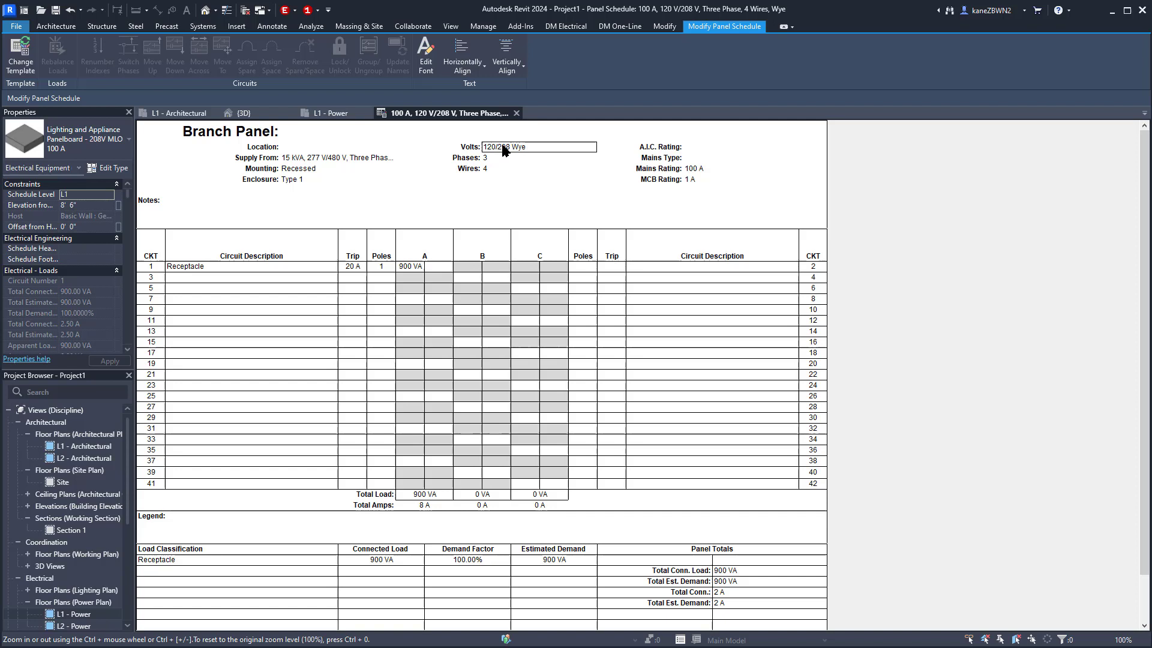
pyautogui.click(237, 267)
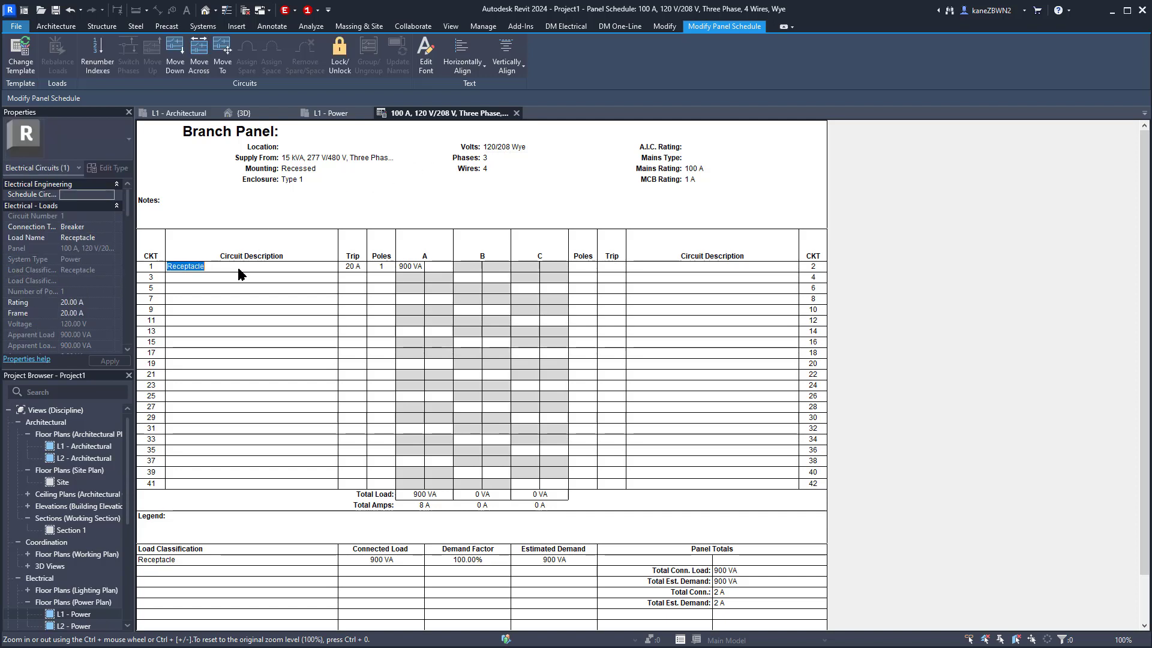
pyautogui.click(353, 270)
pyautogui.click(9, 410)
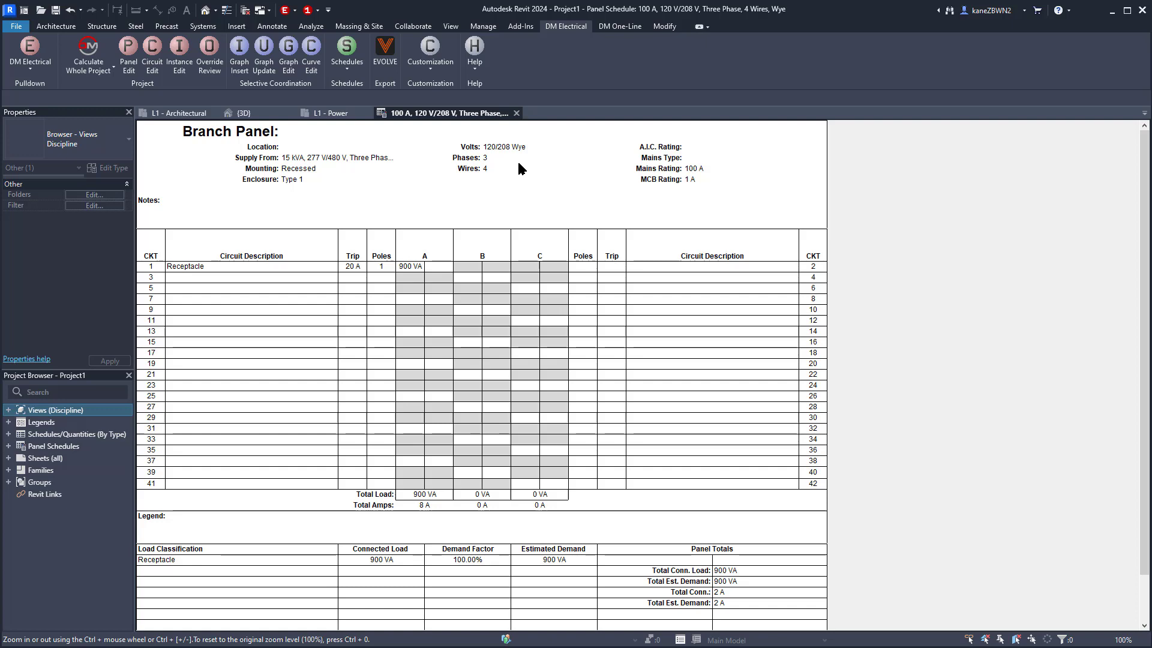
pyautogui.click(264, 116)
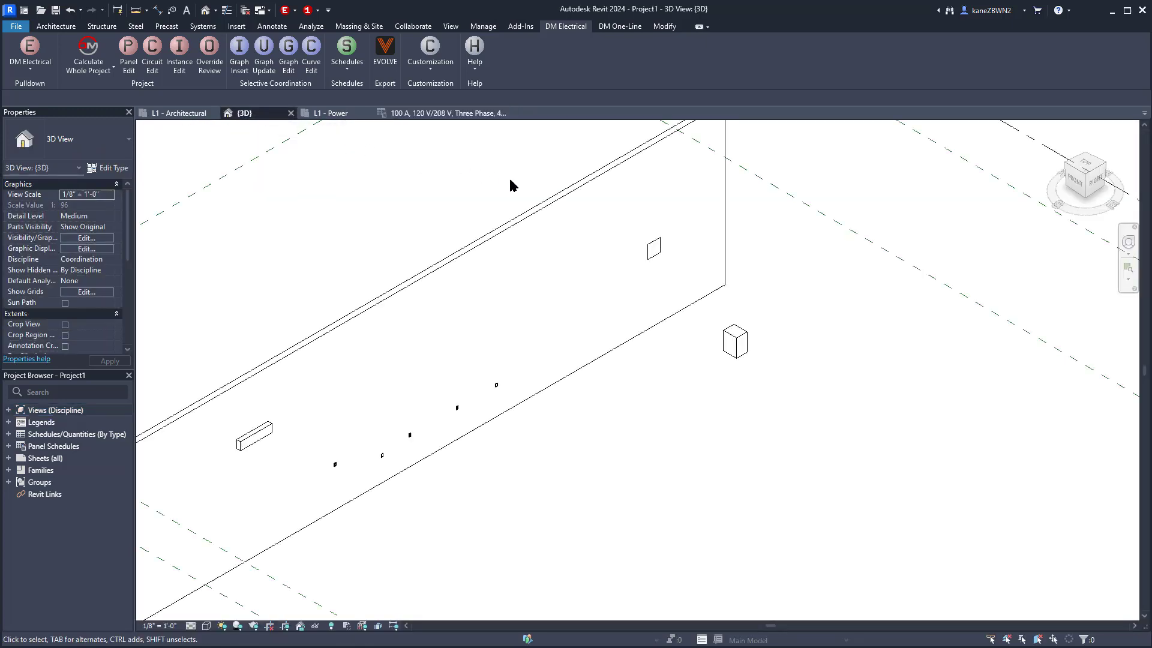
pyautogui.click(653, 249)
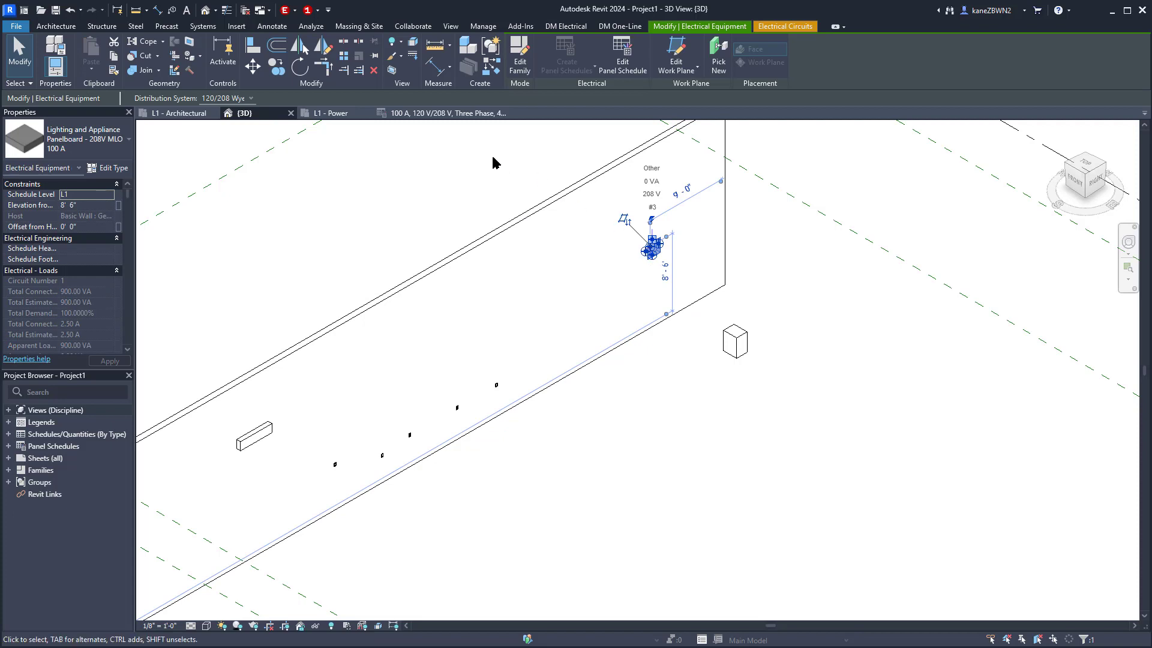
pyautogui.click(640, 59)
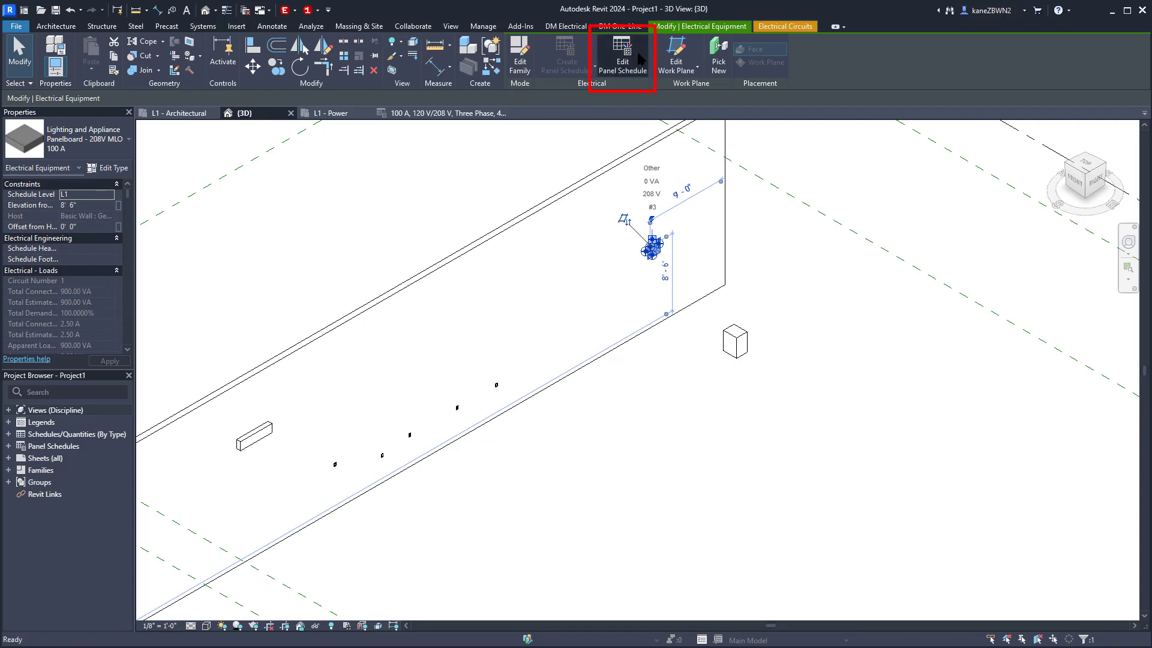
pyautogui.click(639, 58)
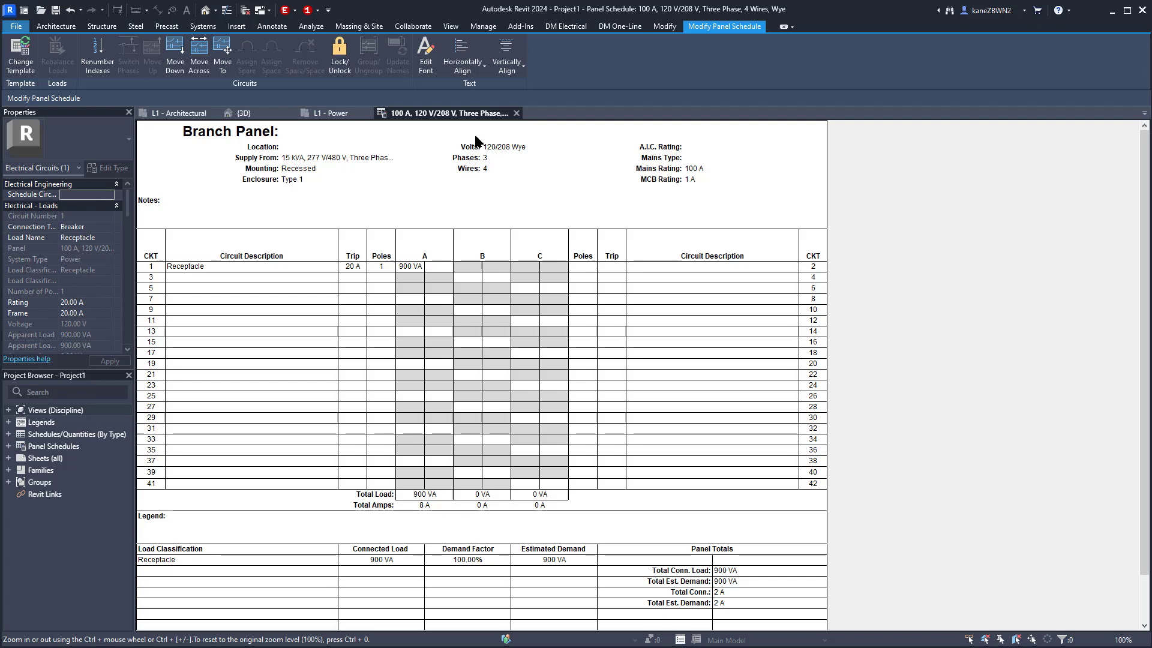
# - Open the Branch Panel template via Manage > Panel Schedule Templates > Edit a Template
pyautogui.click(482, 26)
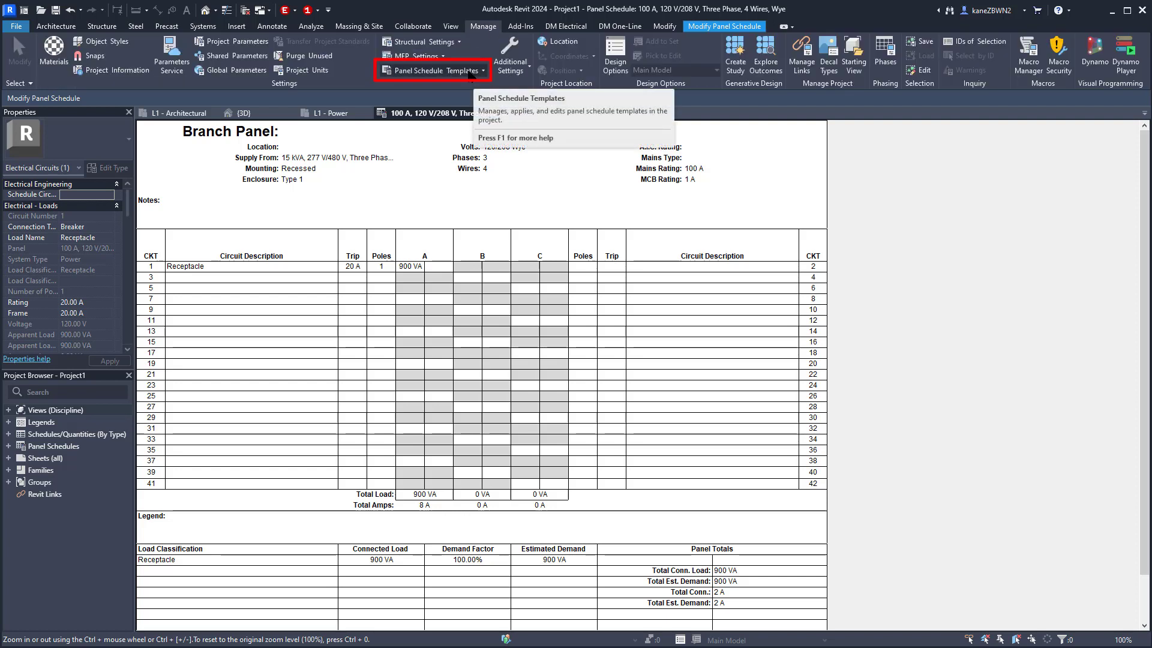
pyautogui.click(468, 71)
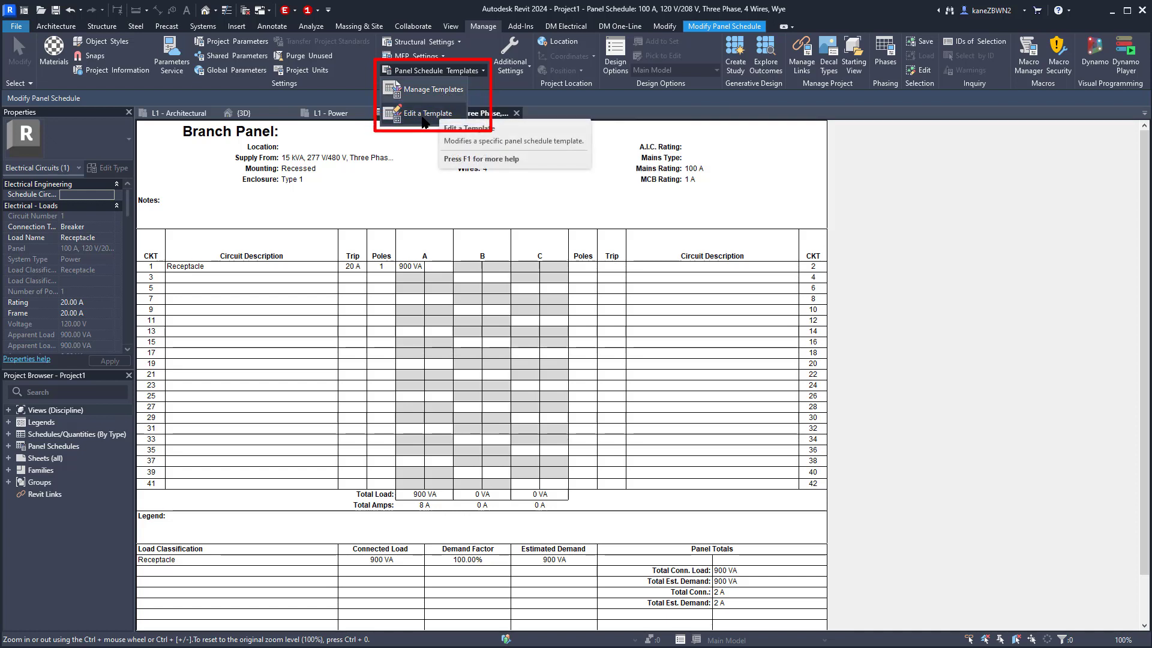
pyautogui.click(423, 118)
pyautogui.click(593, 440)
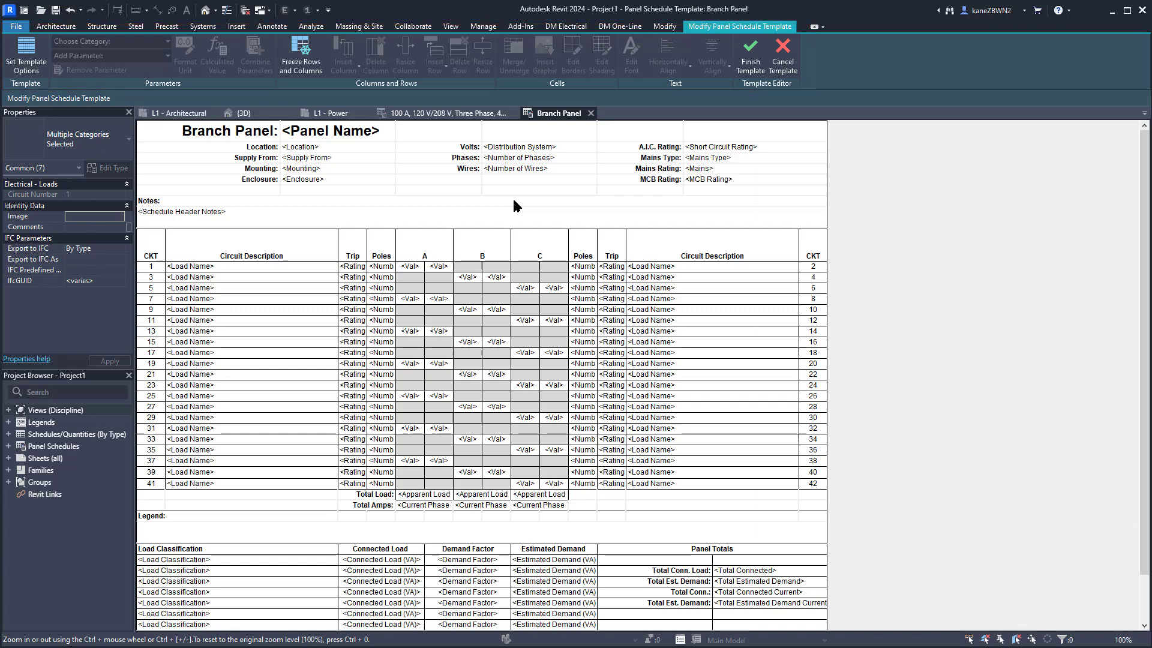
# - Change the 'MCB Rating' label to 'MCB:' and finish the template
pyautogui.click(662, 184)
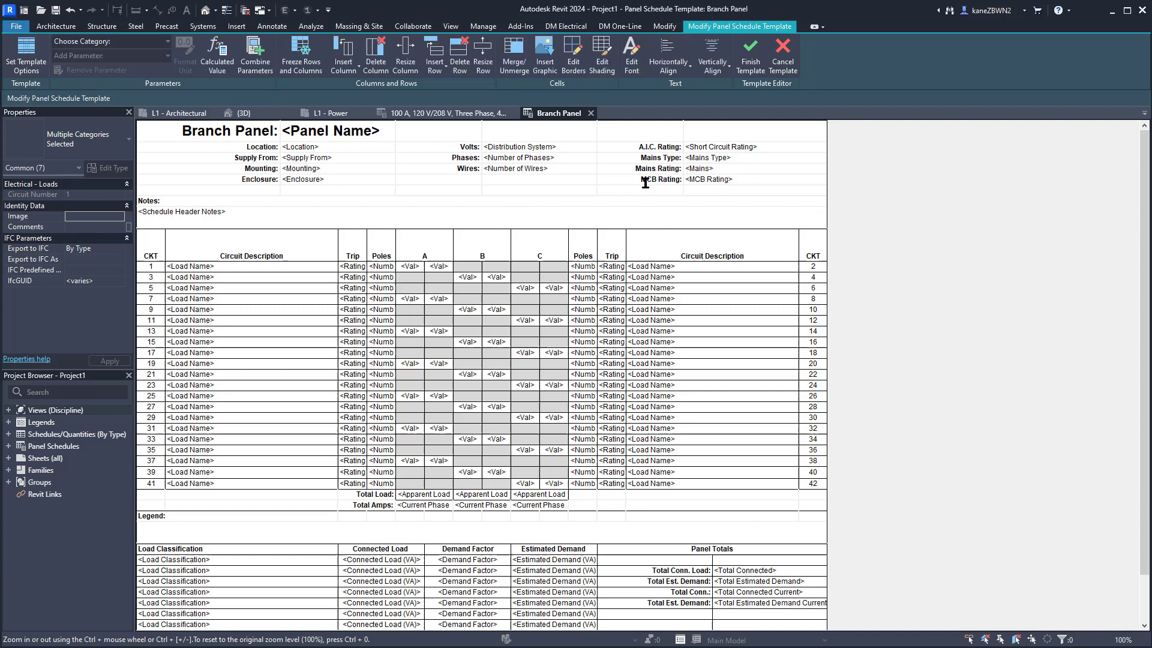
pyautogui.press('BackSpace')
pyautogui.press('BackSpace')
pyautogui.press('BackSpace')
pyautogui.press('BackSpace')
pyautogui.press('BackSpace')
pyautogui.press('BackSpace')
pyautogui.press('BackSpace')
pyautogui.press('BackSpace')
pyautogui.write(':')
pyautogui.press('Return')
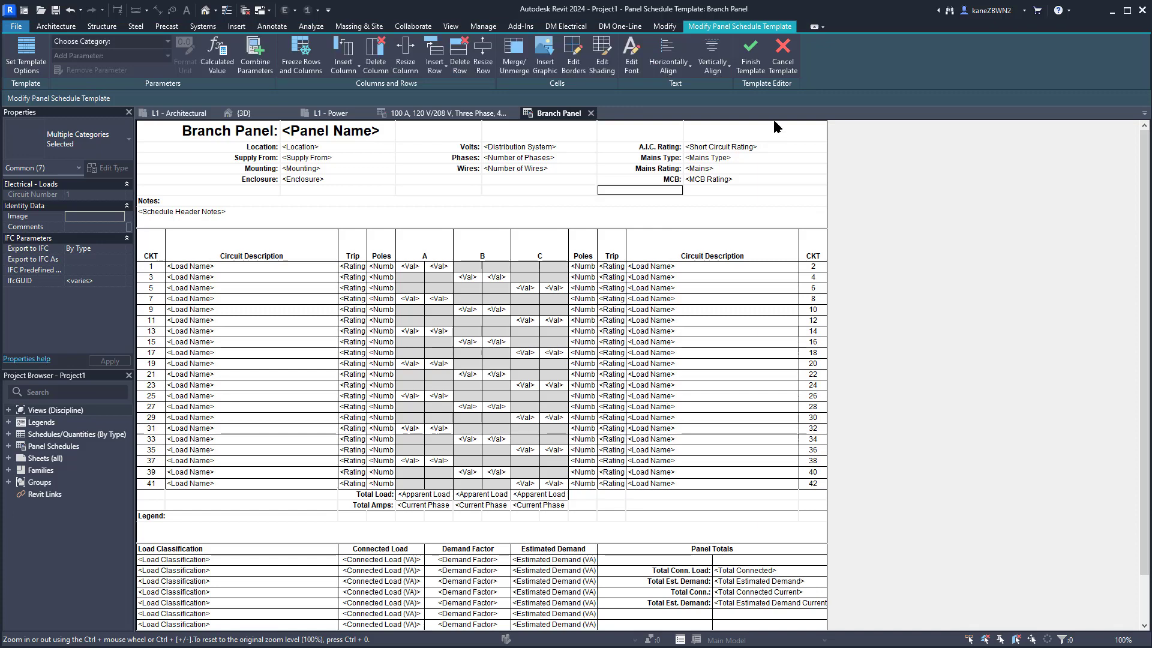
pyautogui.click(750, 70)
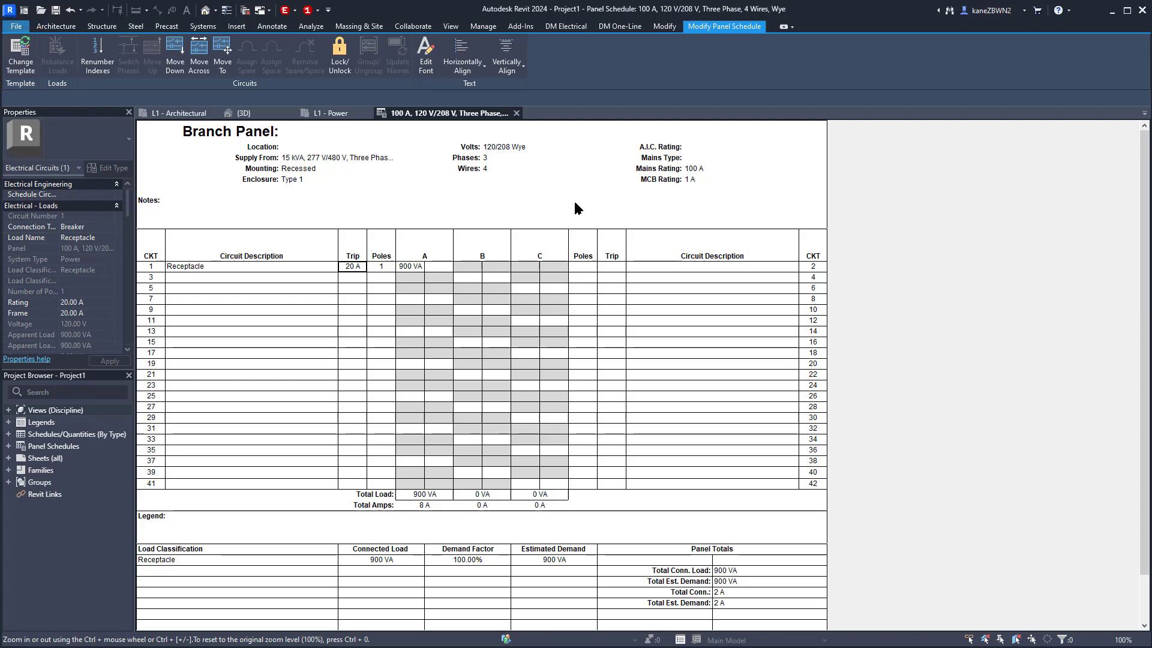
# - Re-apply the edited Branch Panel template to the 100 A panel schedule via Manage Templates
pyautogui.click(480, 27)
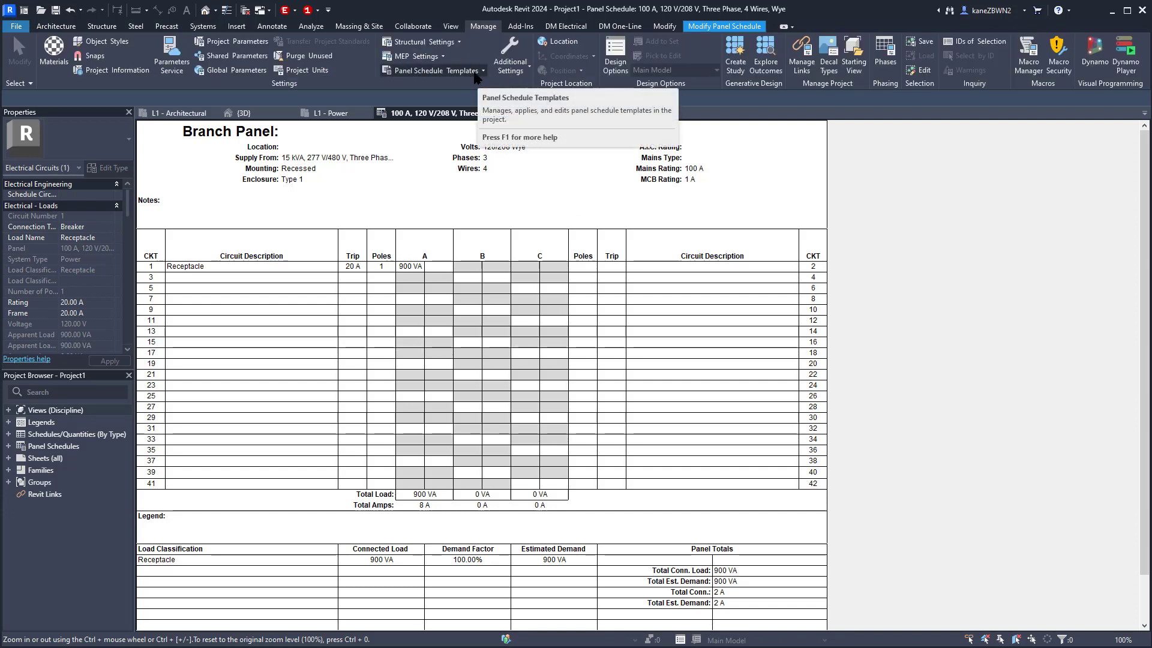
pyautogui.click(478, 71)
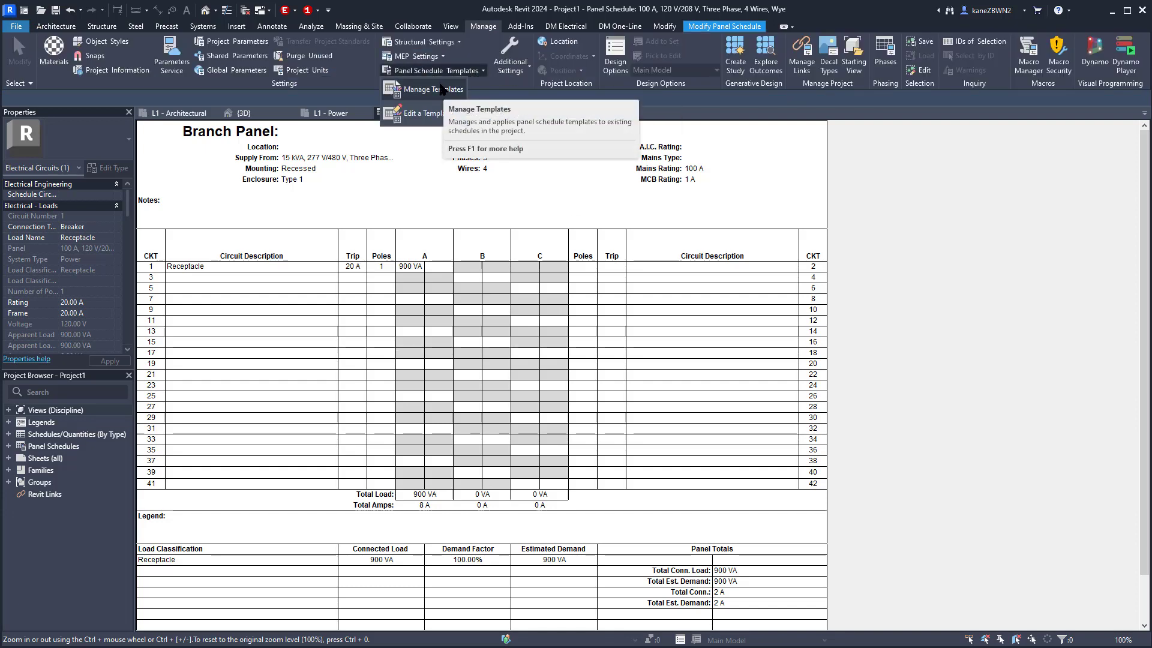
pyautogui.click(441, 89)
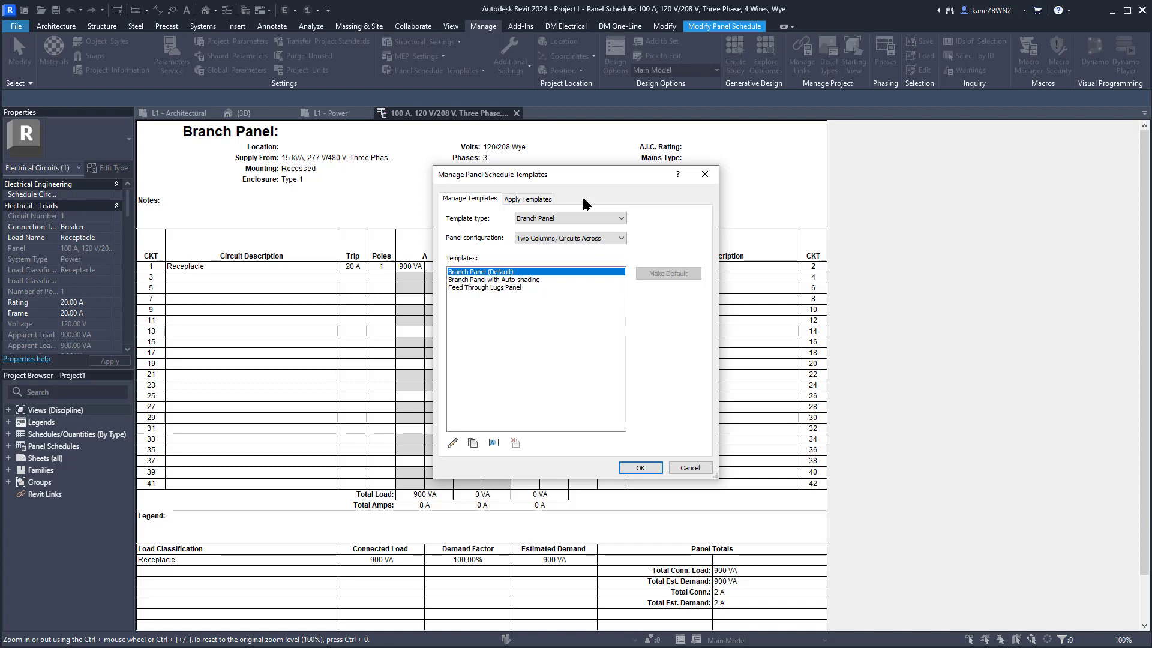
pyautogui.click(539, 200)
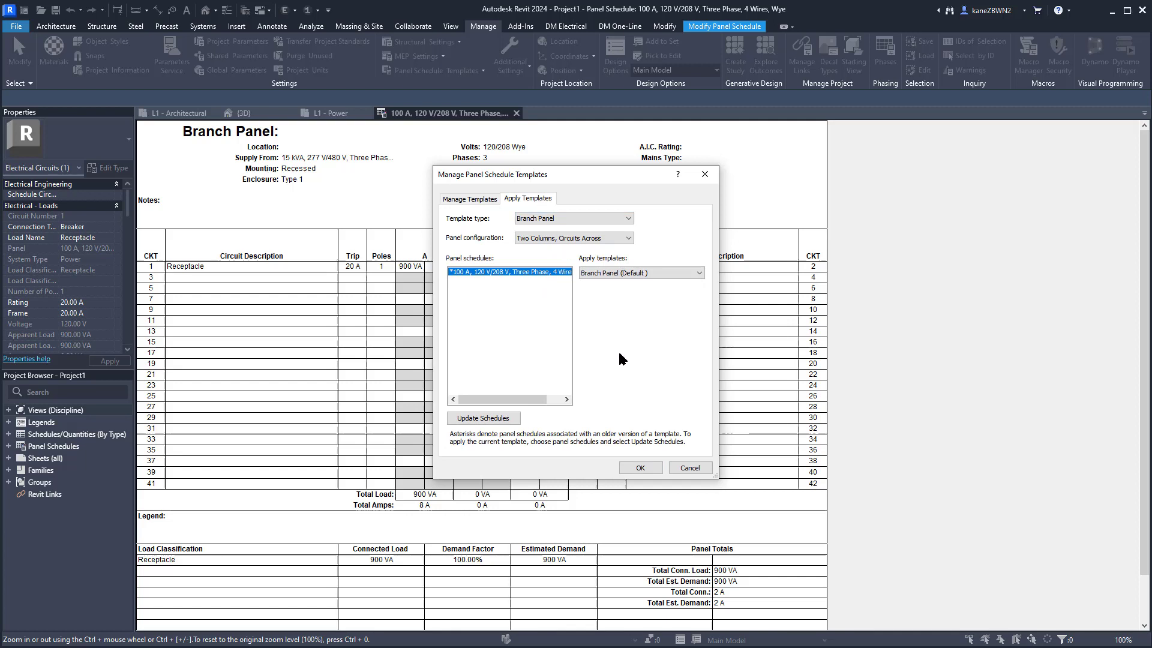
pyautogui.click(483, 418)
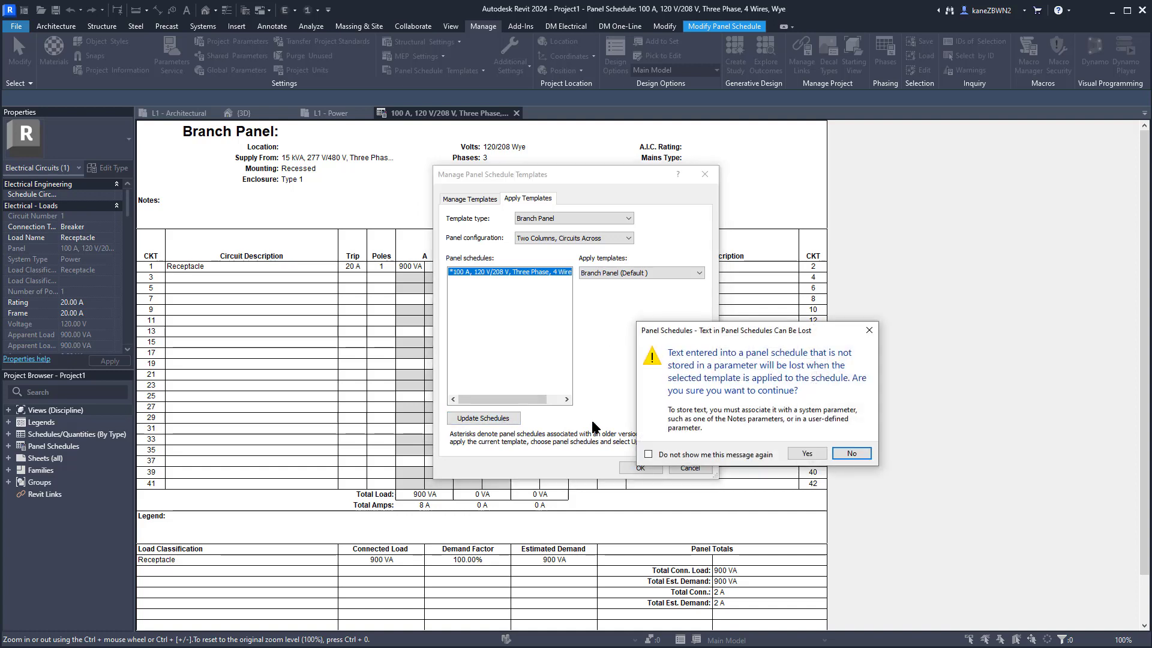
pyautogui.click(807, 456)
pyautogui.click(641, 468)
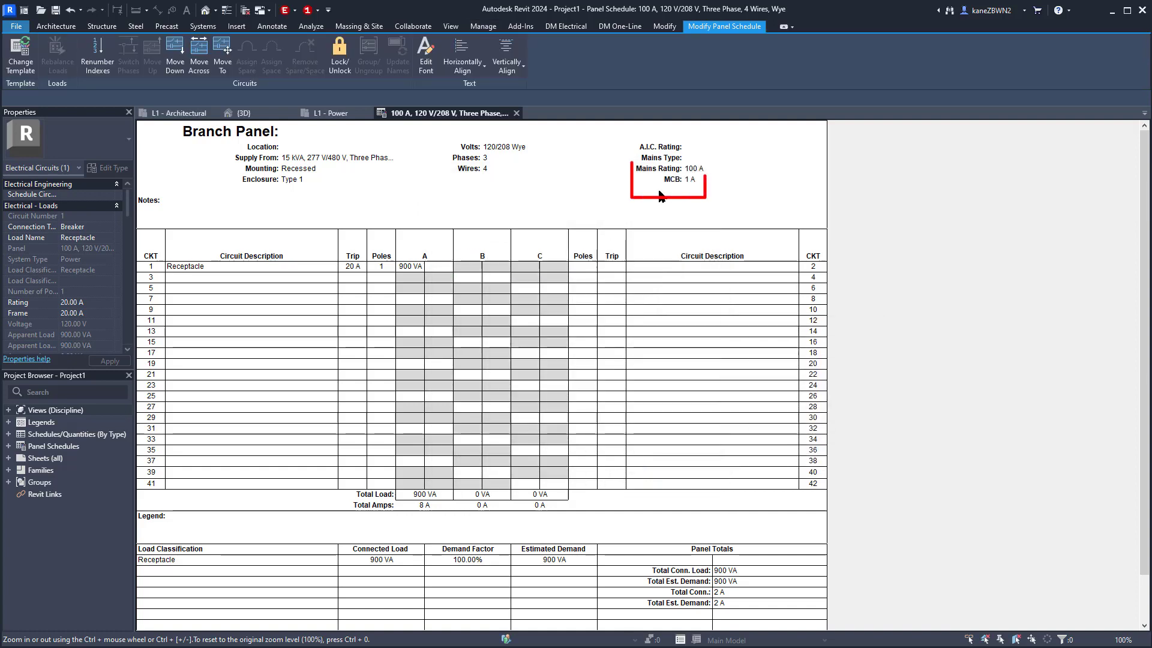